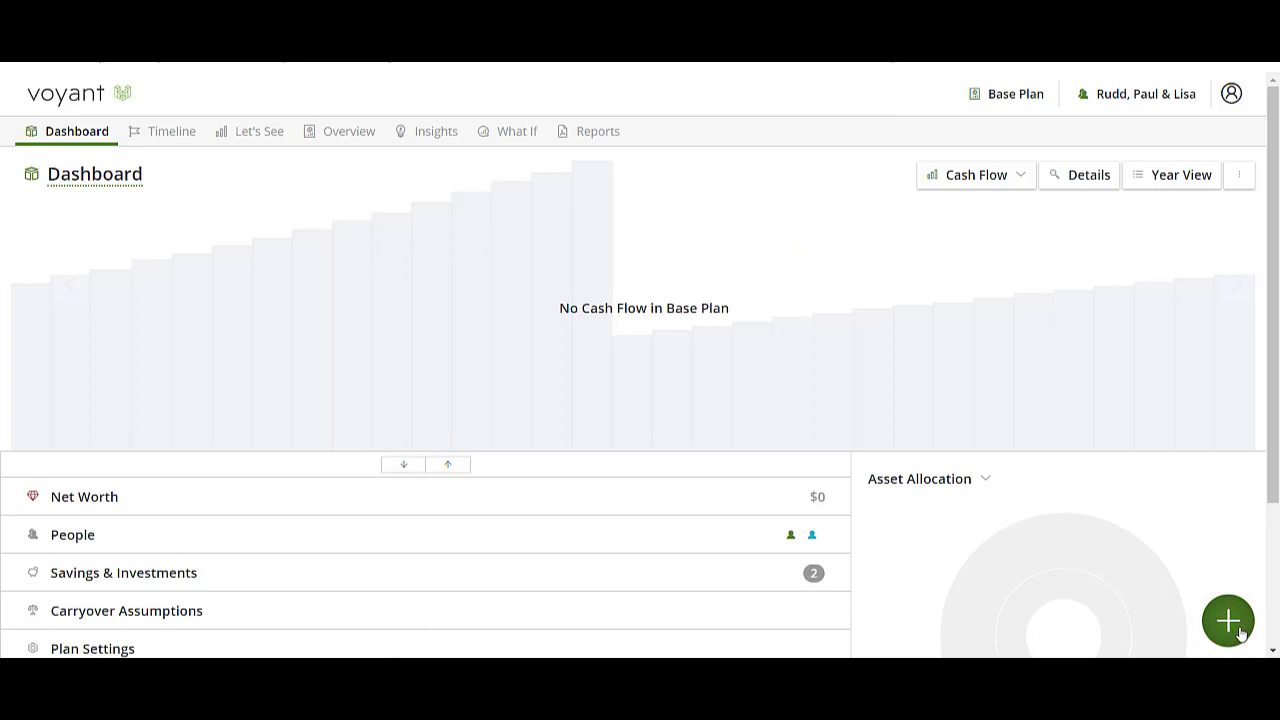
# Step: Add a holding company named "Family Business" with both spouses as owners
pyautogui.click(1237, 628)
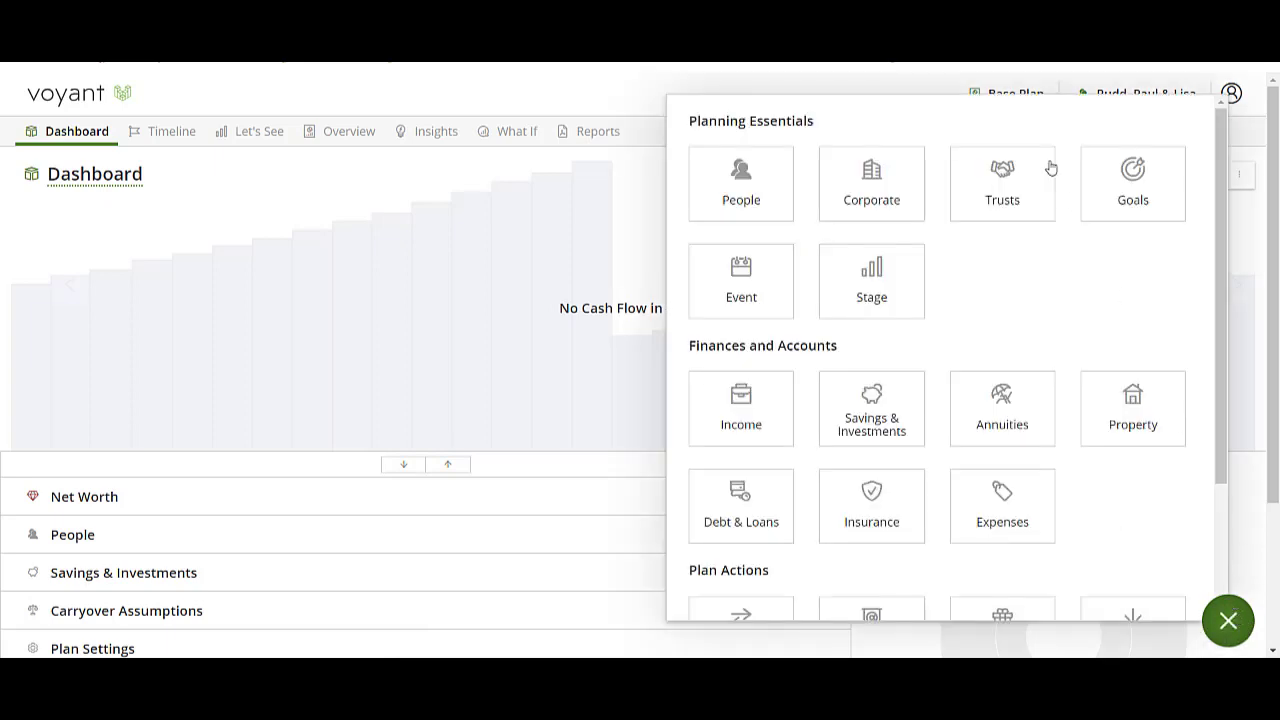
pyautogui.click(880, 182)
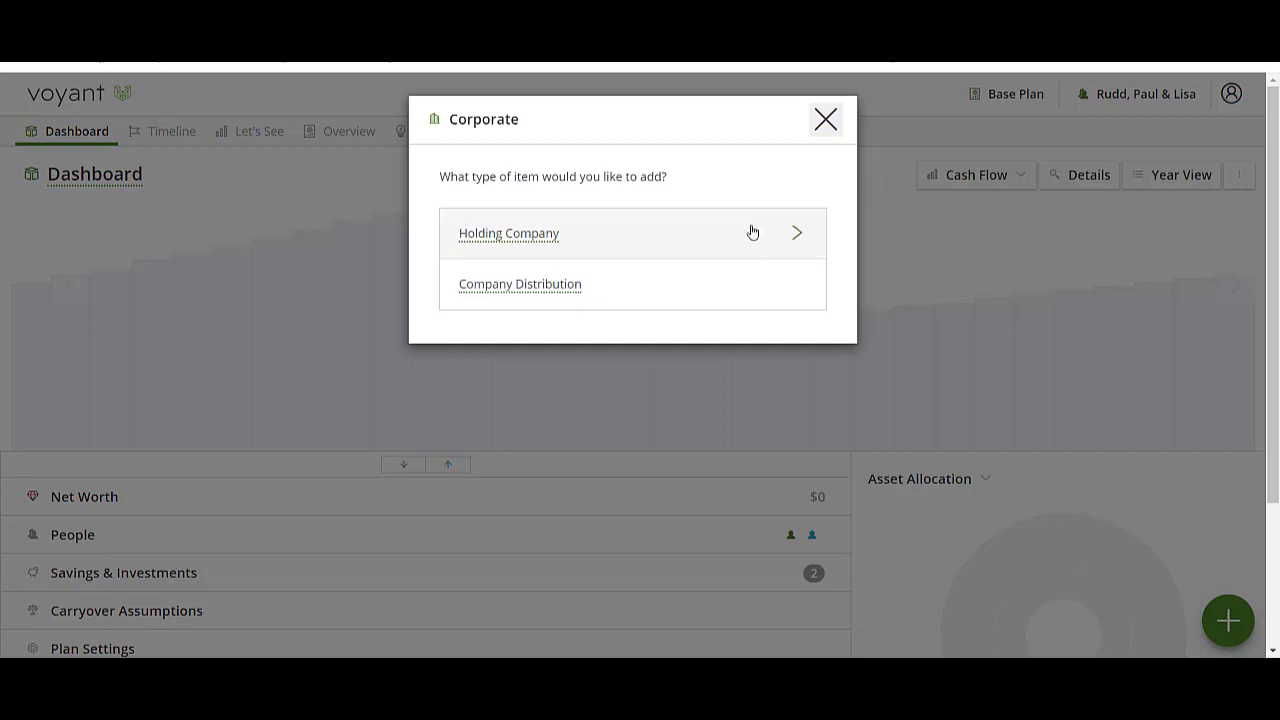
pyautogui.click(750, 232)
pyautogui.click(575, 317)
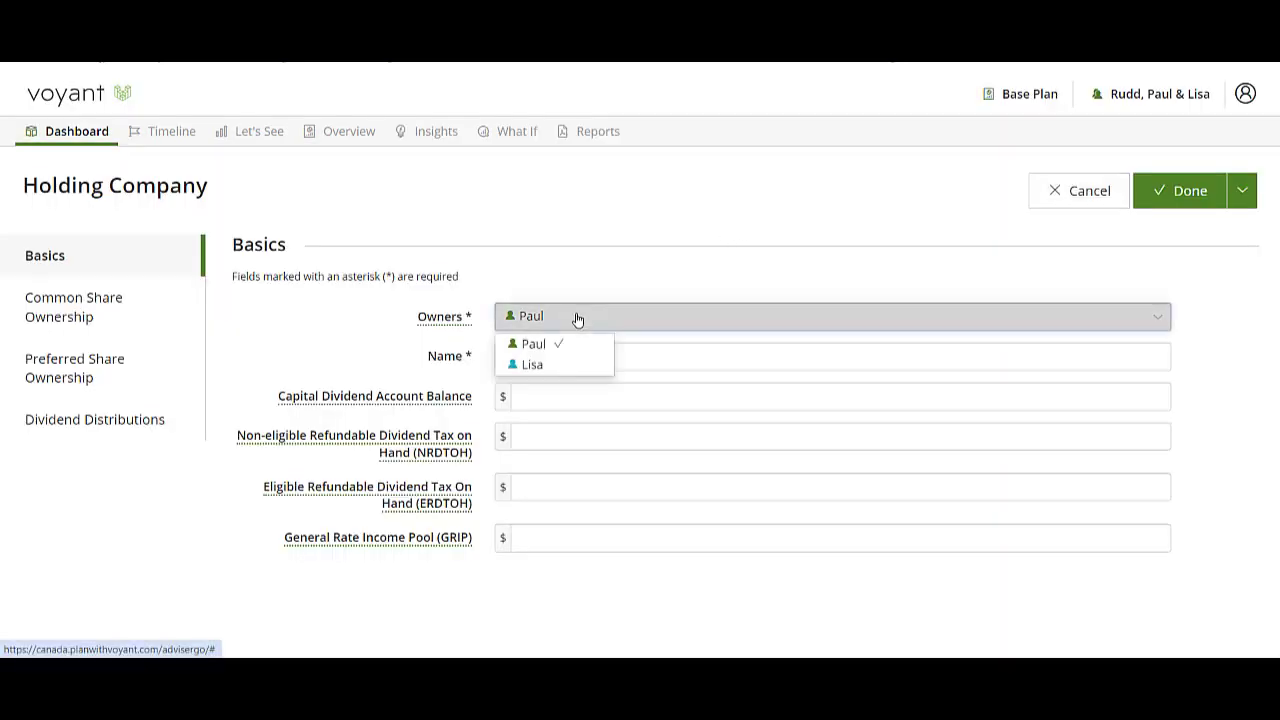
pyautogui.click(577, 366)
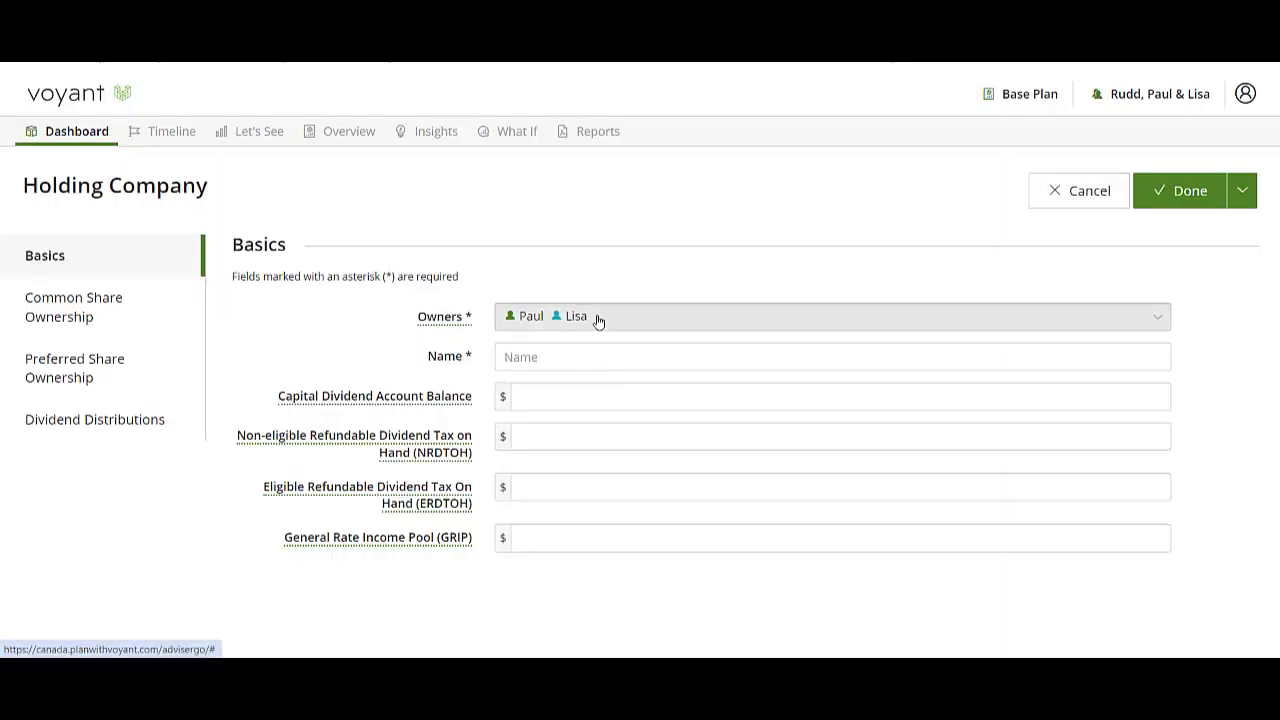
pyautogui.click(566, 362)
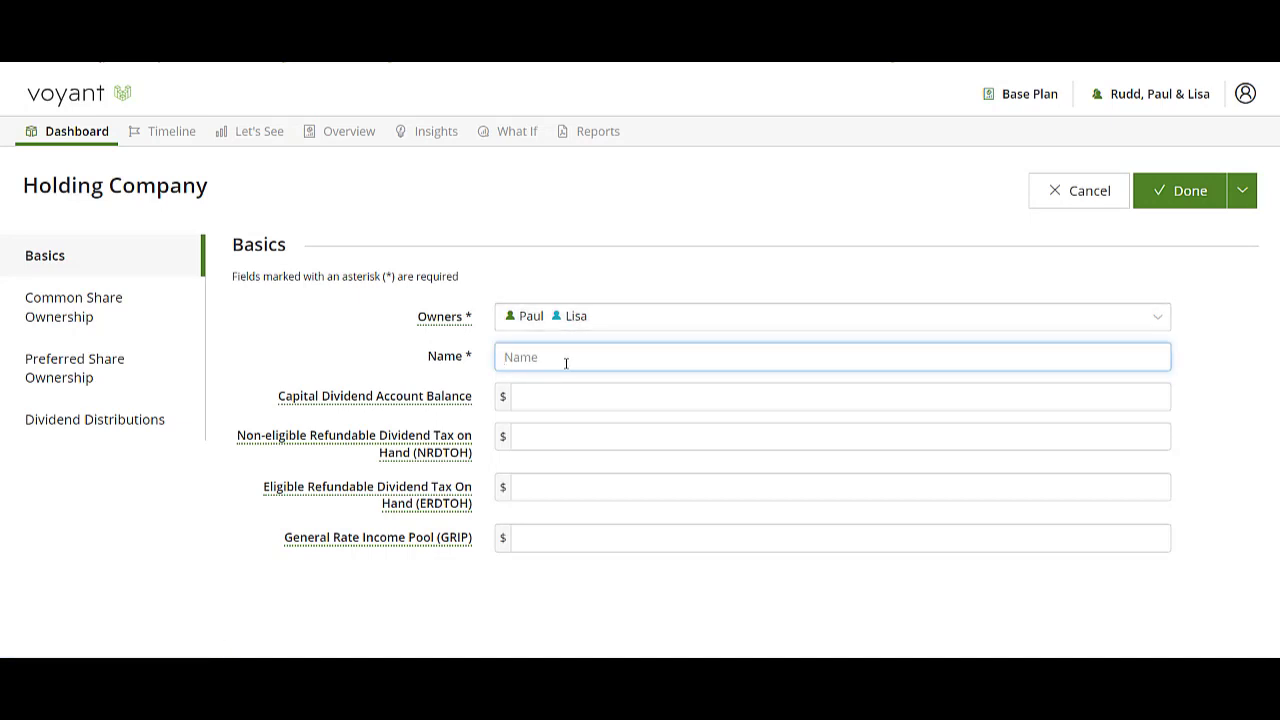
pyautogui.write('Family')
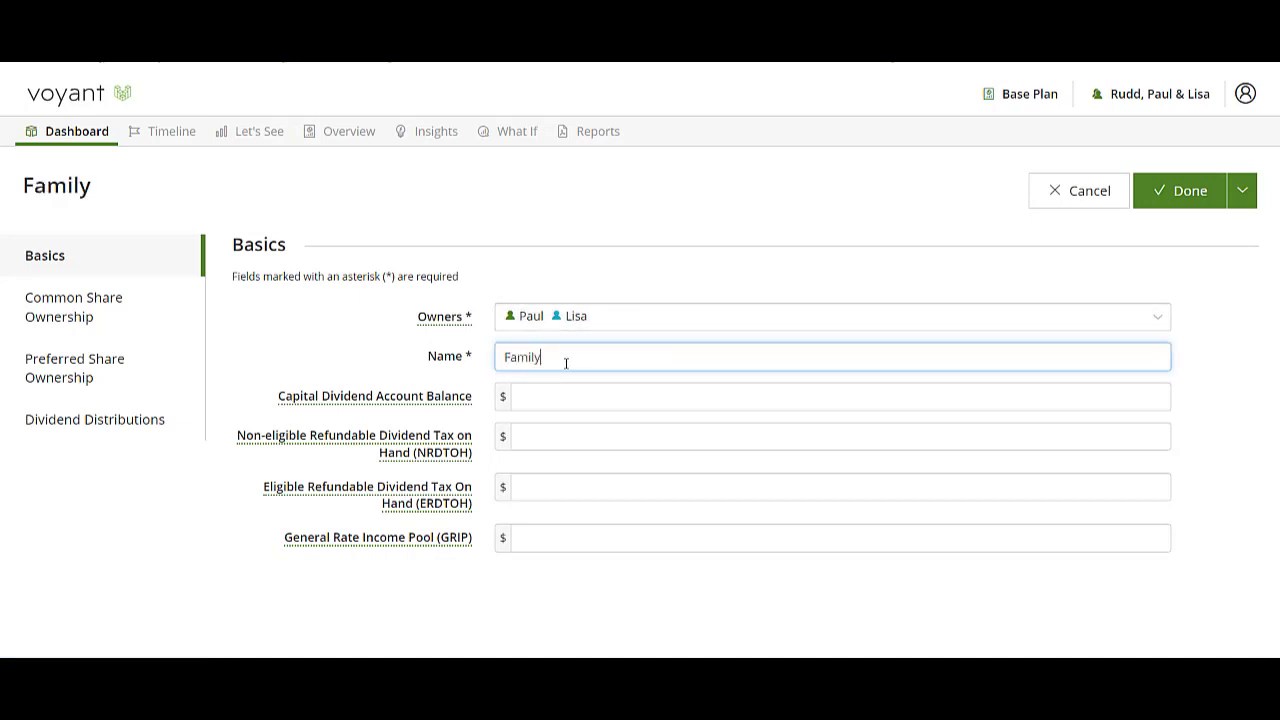
pyautogui.write(' Business')
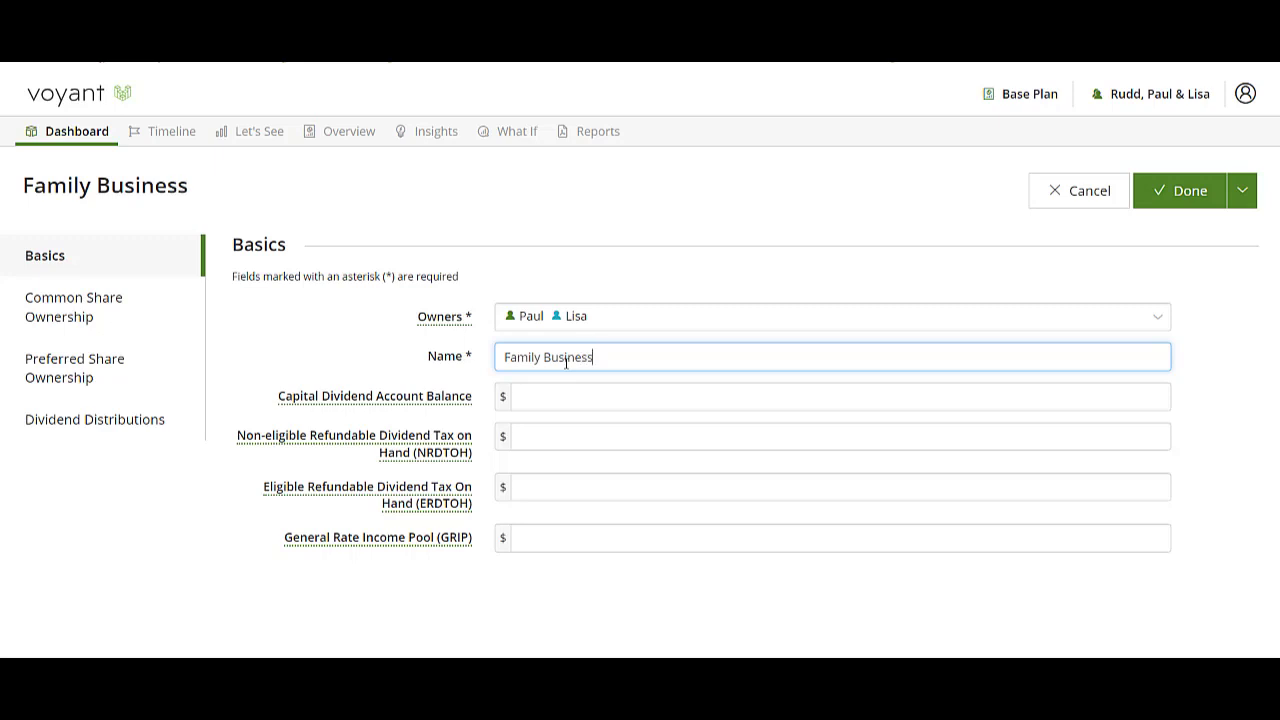
# Step: Review the Capital Dividend Account Balance help and the common share ownership split, and save the holding company
pyautogui.click(405, 406)
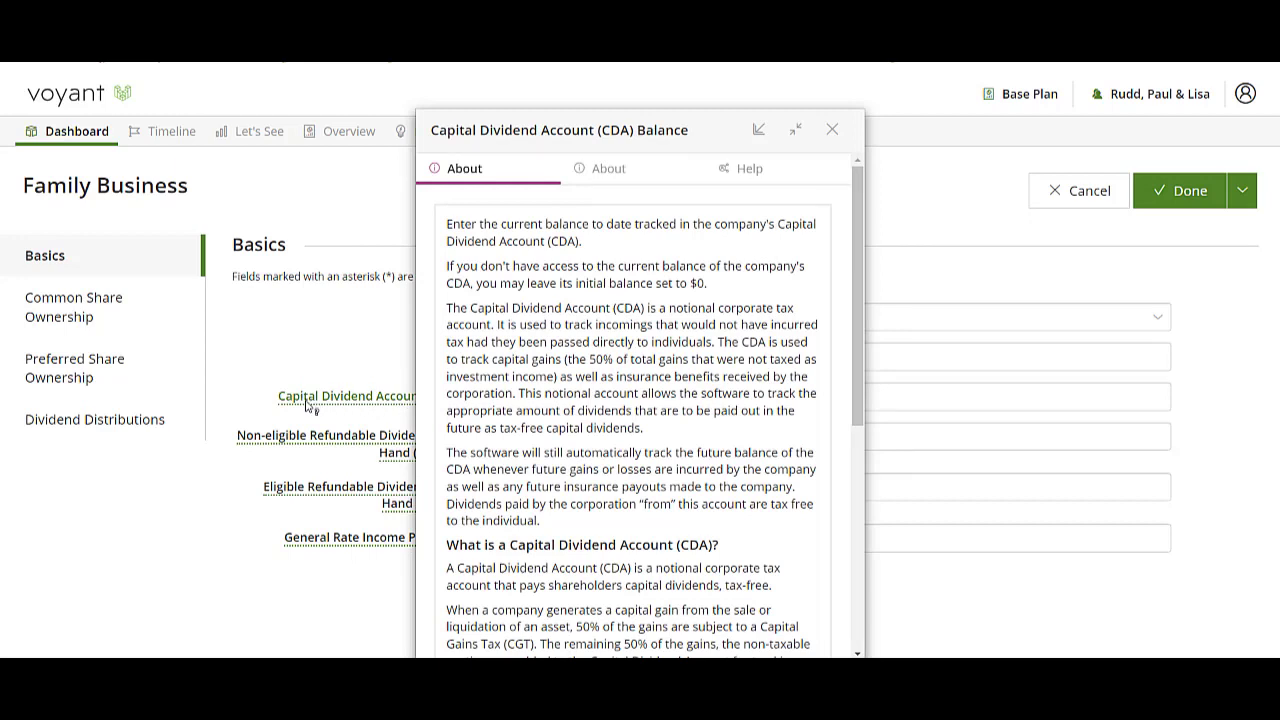
pyautogui.click(832, 130)
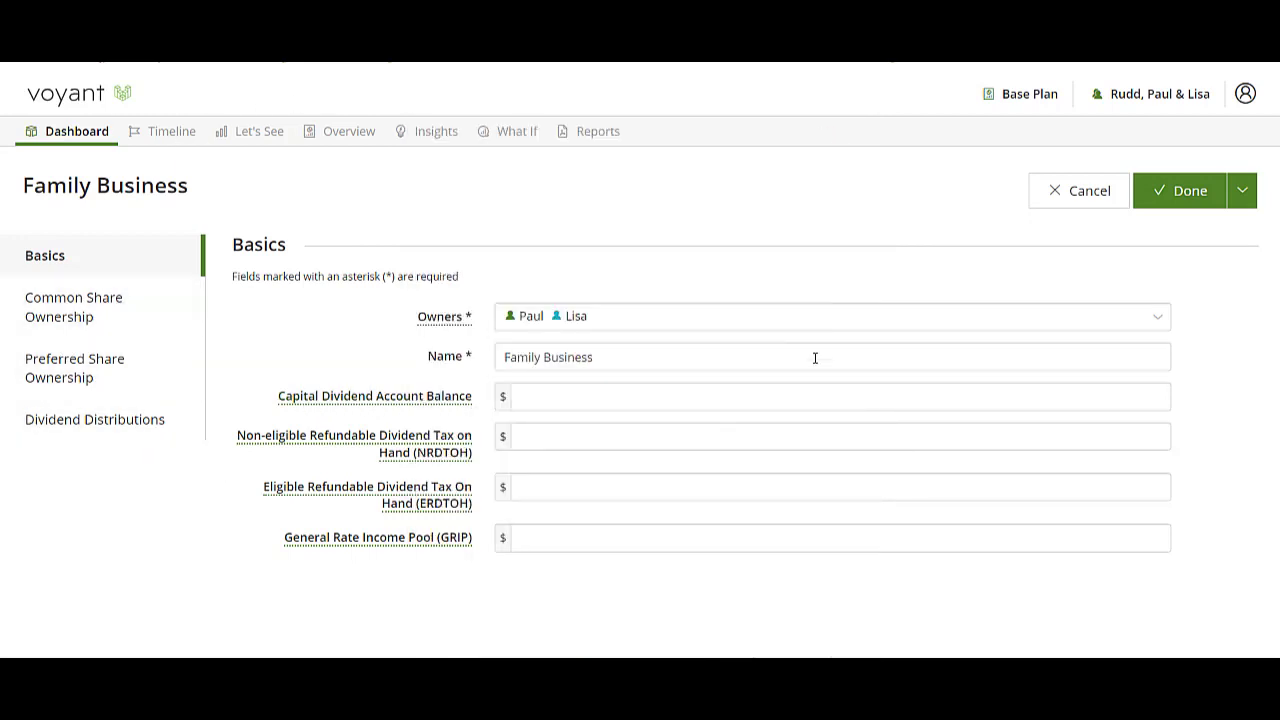
pyautogui.click(112, 323)
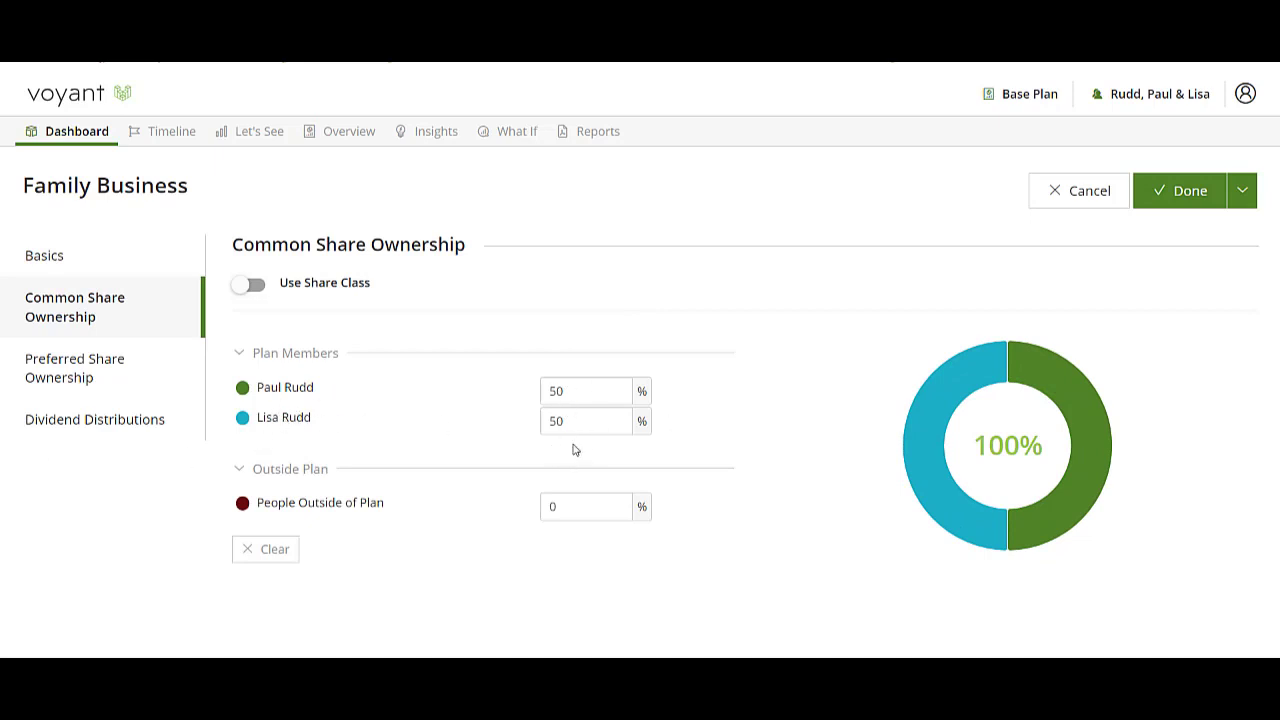
pyautogui.click(1192, 192)
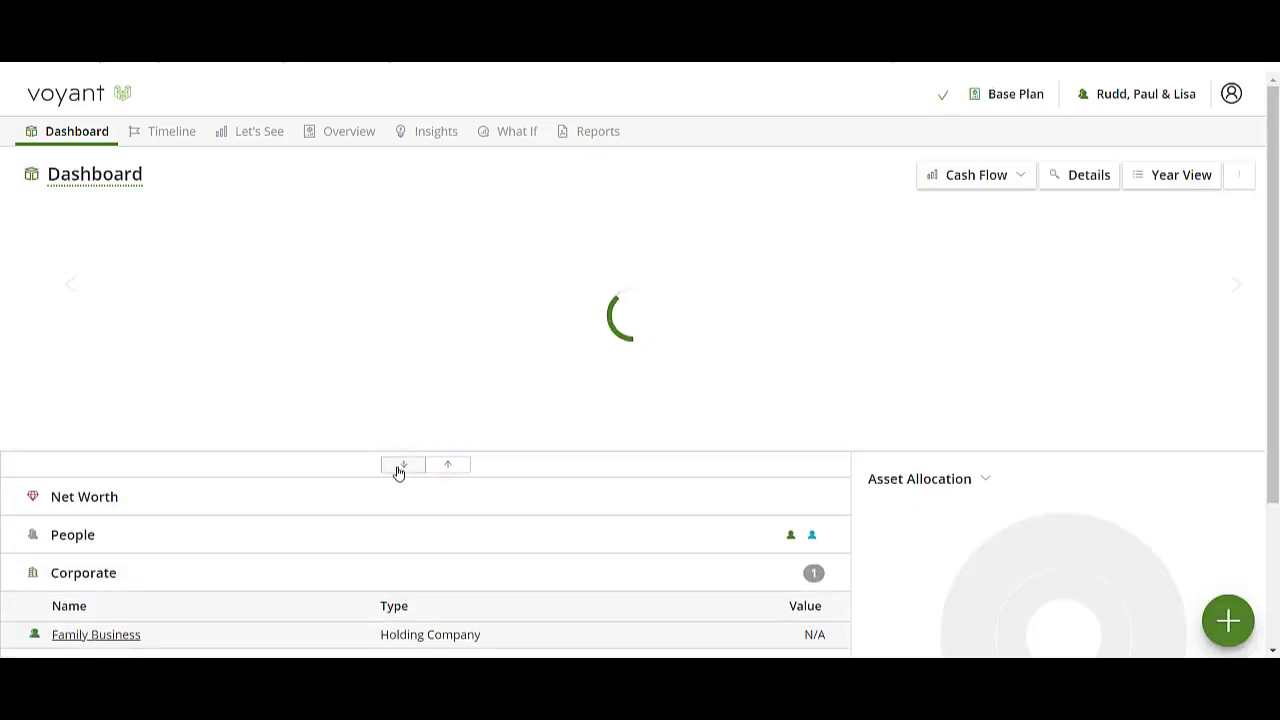
# Step: Expand all dashboard sections and examine the corporate, savings and investment entries
pyautogui.click(404, 466)
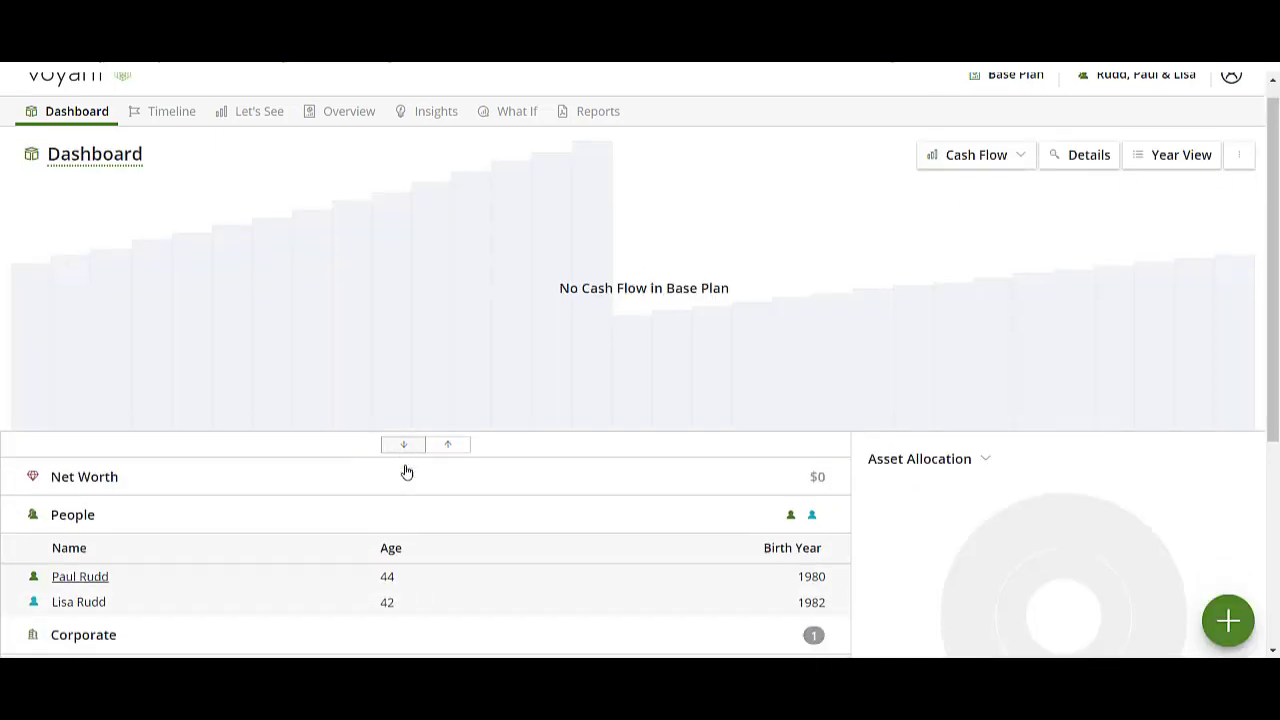
pyautogui.scroll(-2, 406, 472)
pyautogui.scroll(-1, 406, 474)
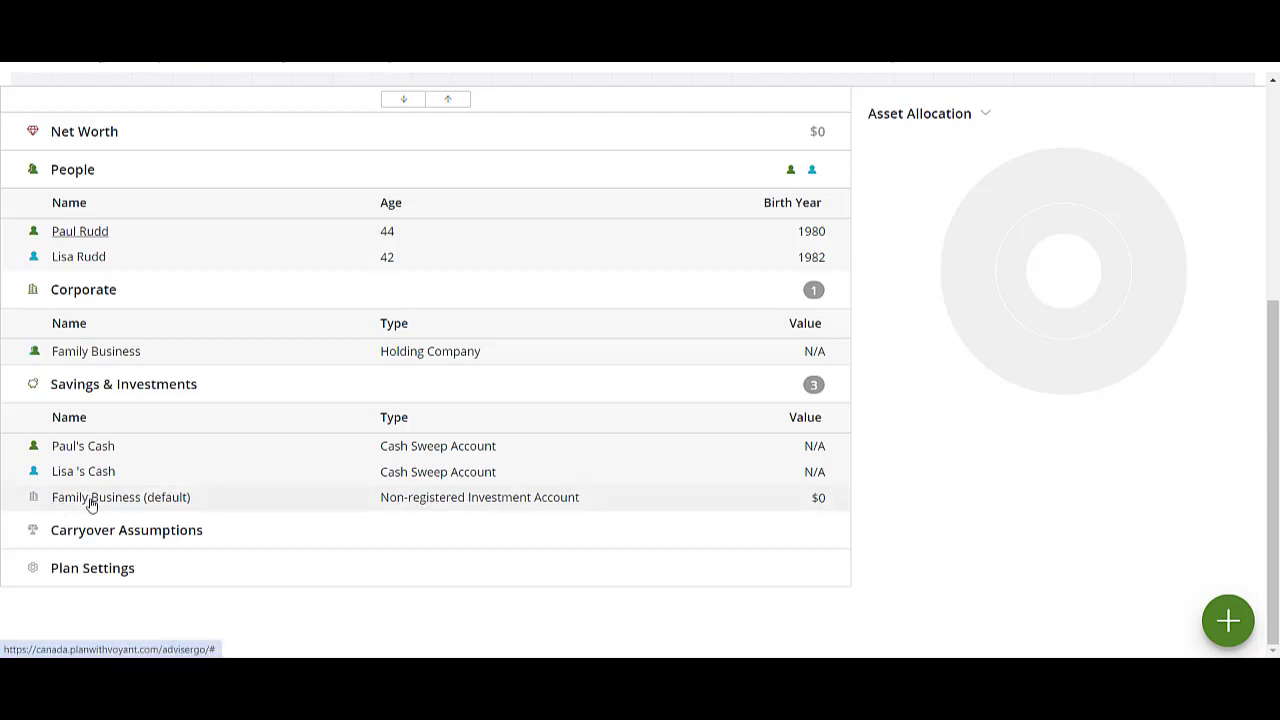
# Step: Start a new property owned by Family Business and name it "Business property"
pyautogui.click(1238, 630)
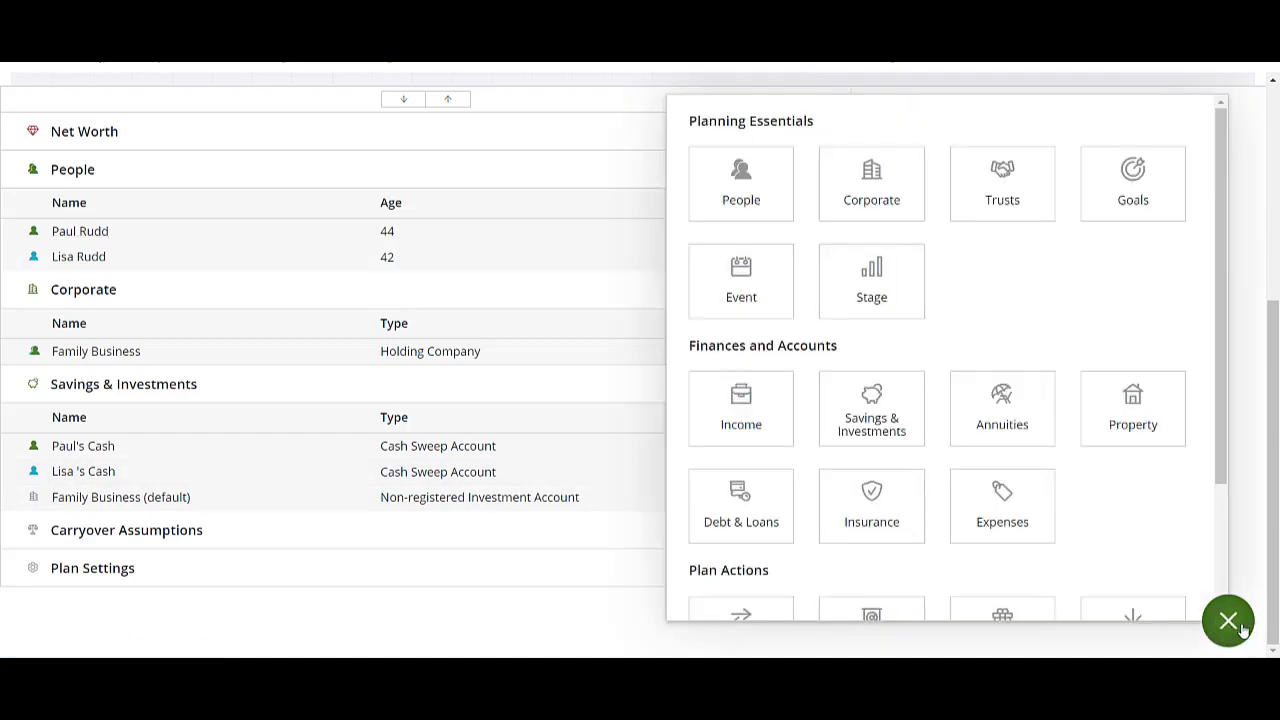
pyautogui.click(1136, 434)
pyautogui.click(540, 312)
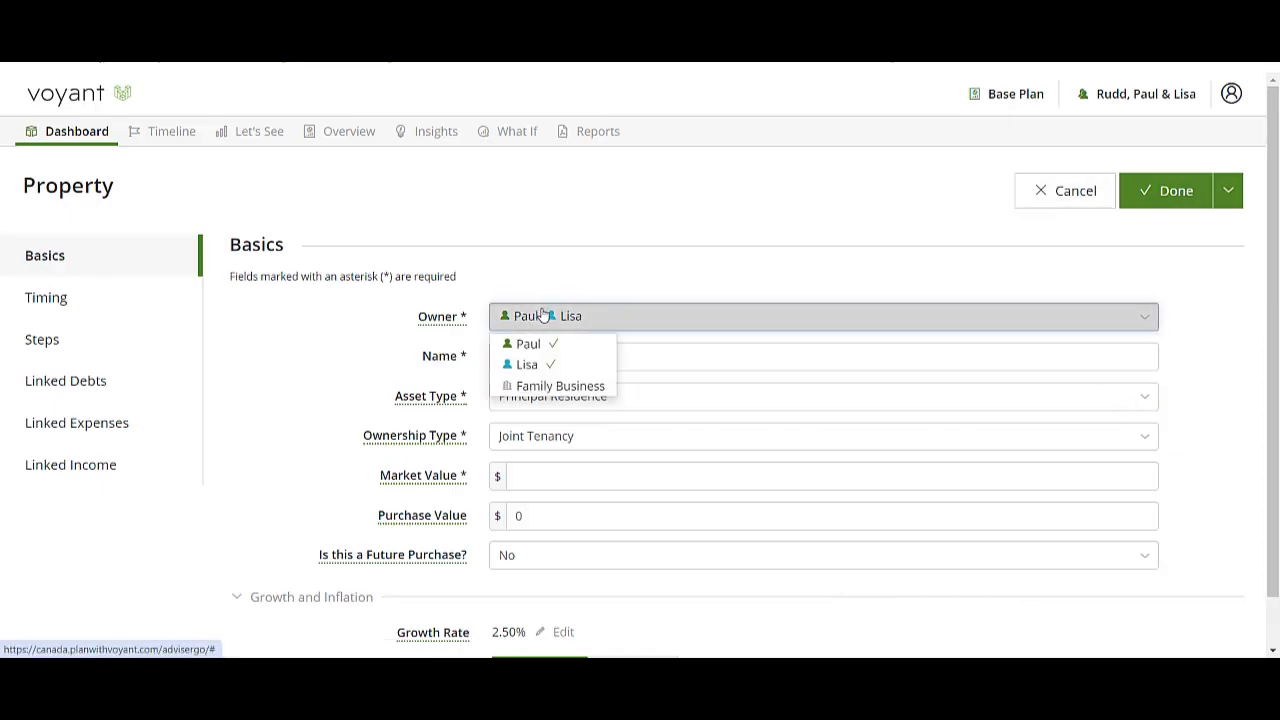
pyautogui.click(535, 385)
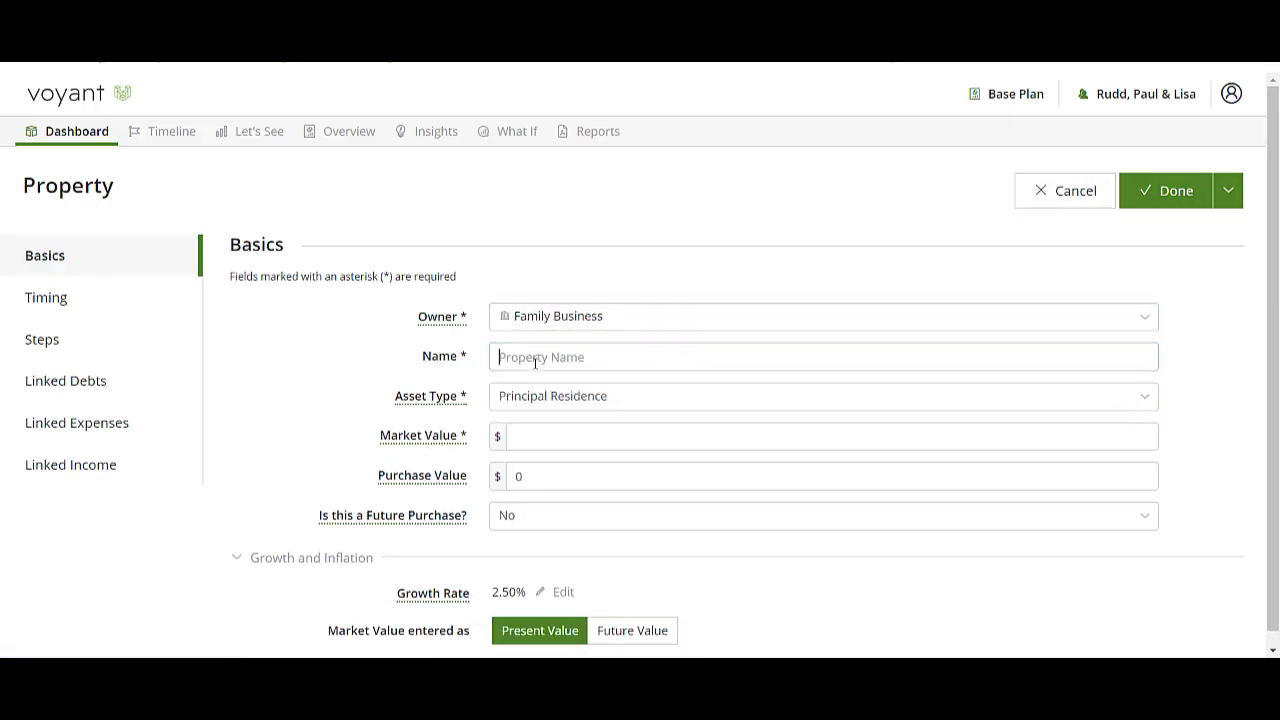
pyautogui.click(531, 360)
pyautogui.write('Business p')
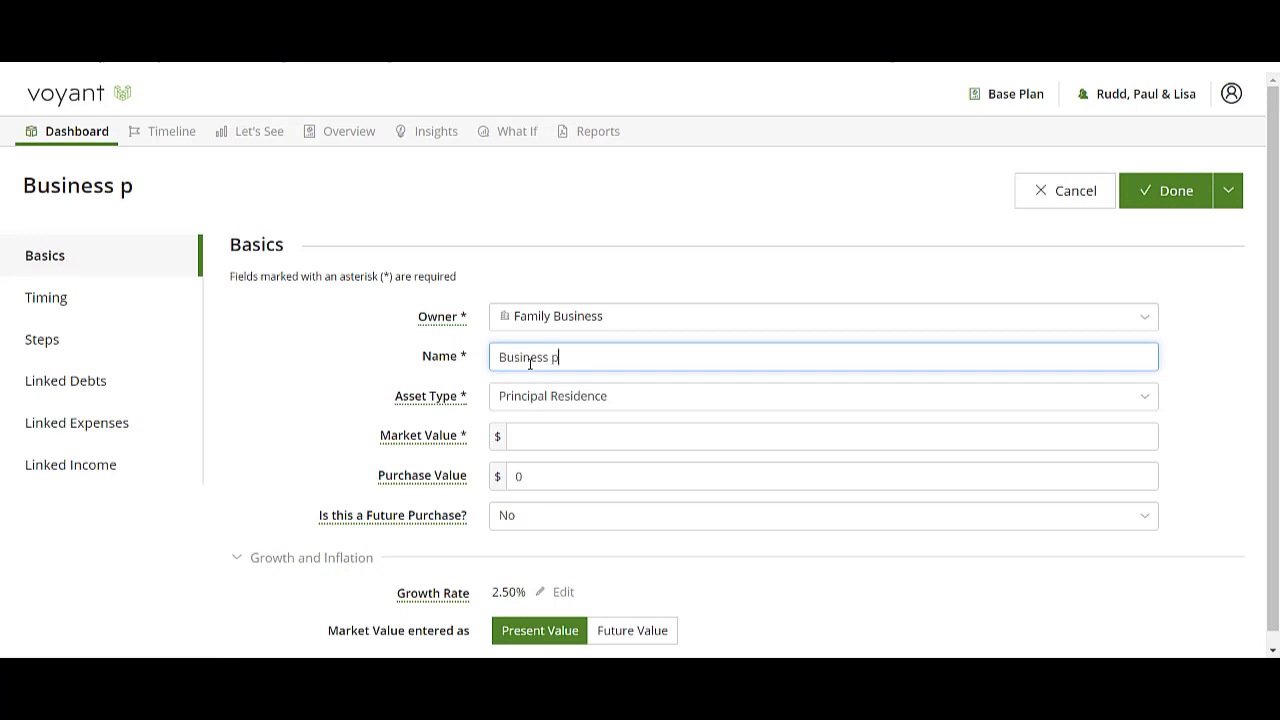
pyautogui.write('roperty')
# Step: Set the property's asset type to Business and its market value to $750,000, and enter its purchase value
pyautogui.click(540, 396)
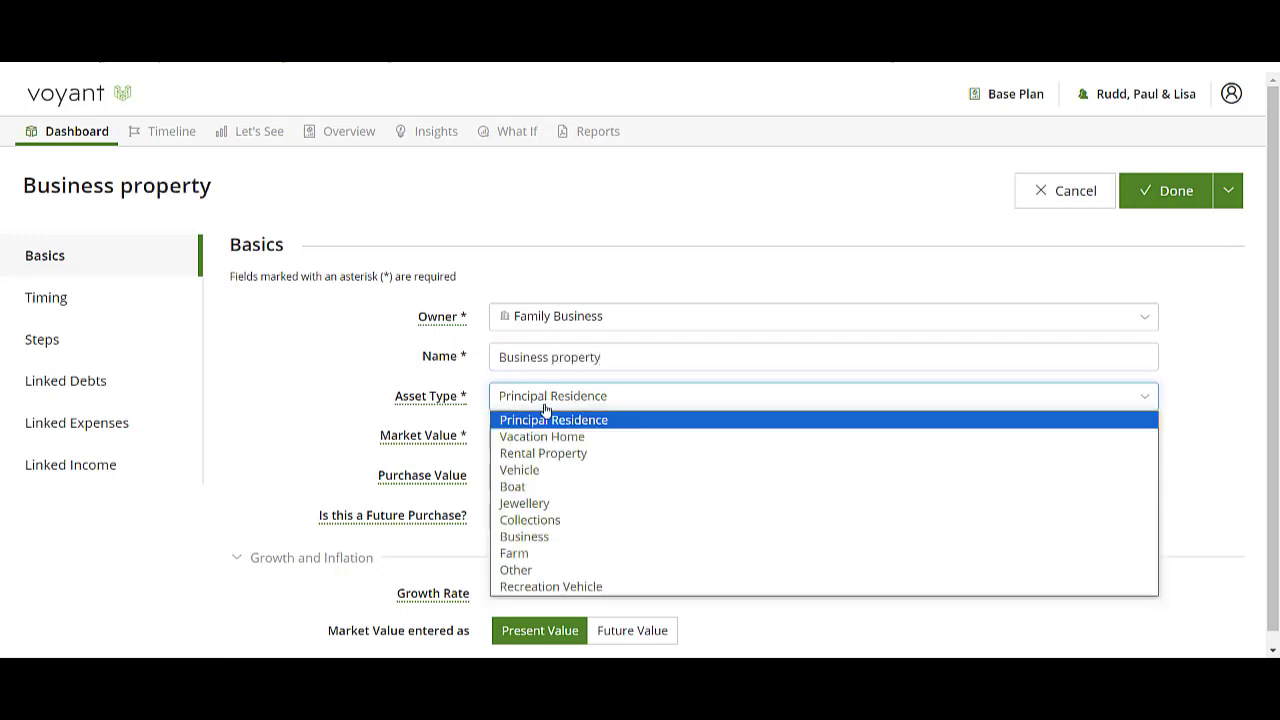
pyautogui.click(582, 543)
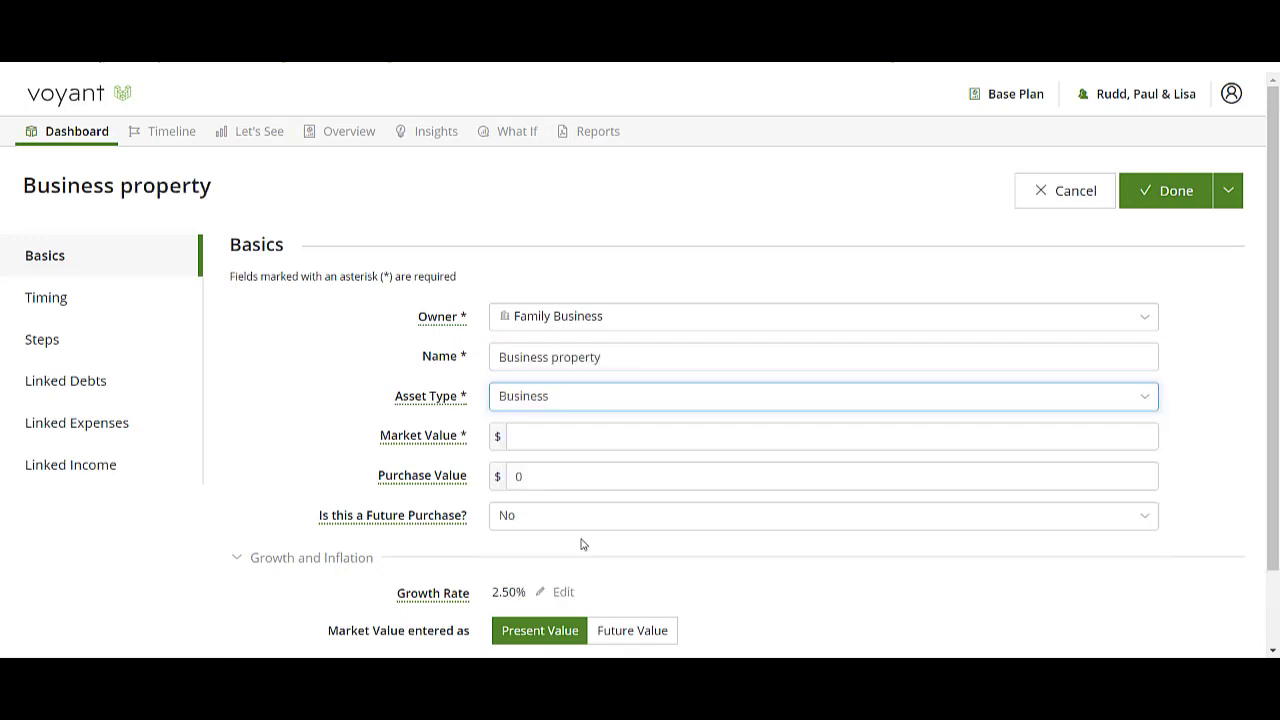
pyautogui.click(568, 437)
pyautogui.write('7,500')
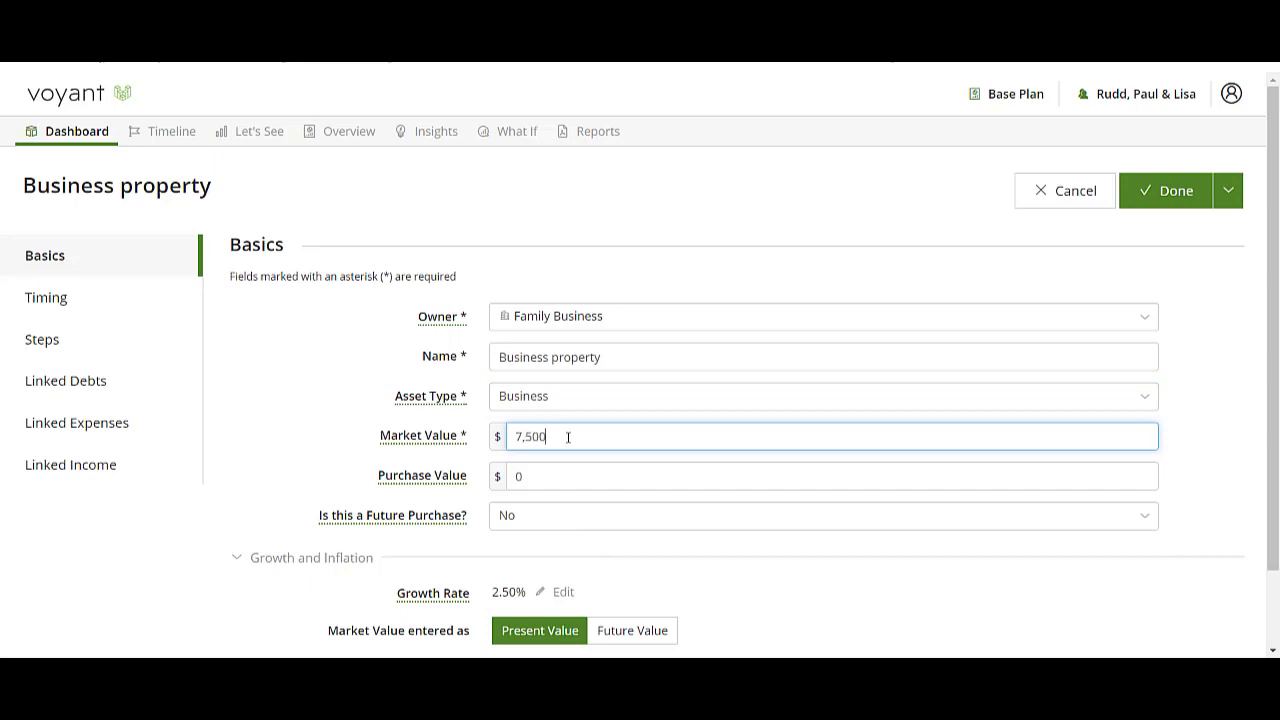
pyautogui.press('Tab')
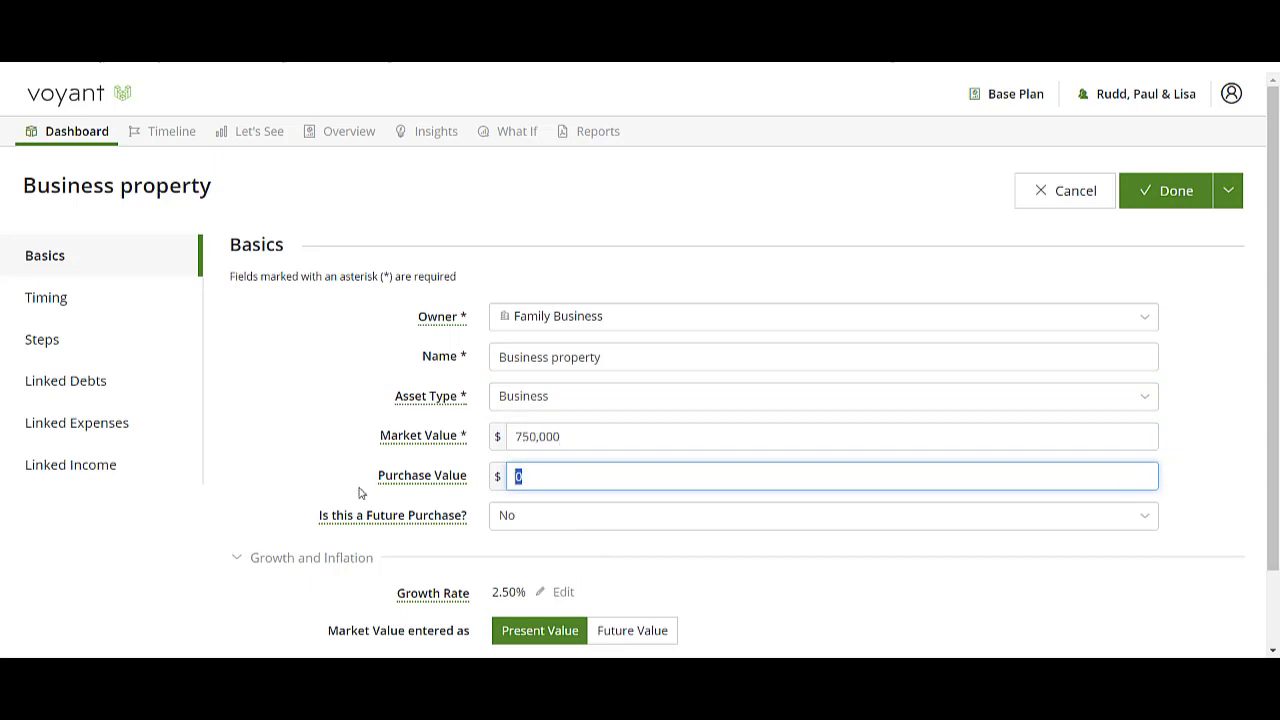
pyautogui.write('5,000')
# Step: Link a new mortgage named "Business mortgage" with a $350,000 balance, 4% interest and $3,000 monthly payments, and save the property
pyautogui.click(124, 390)
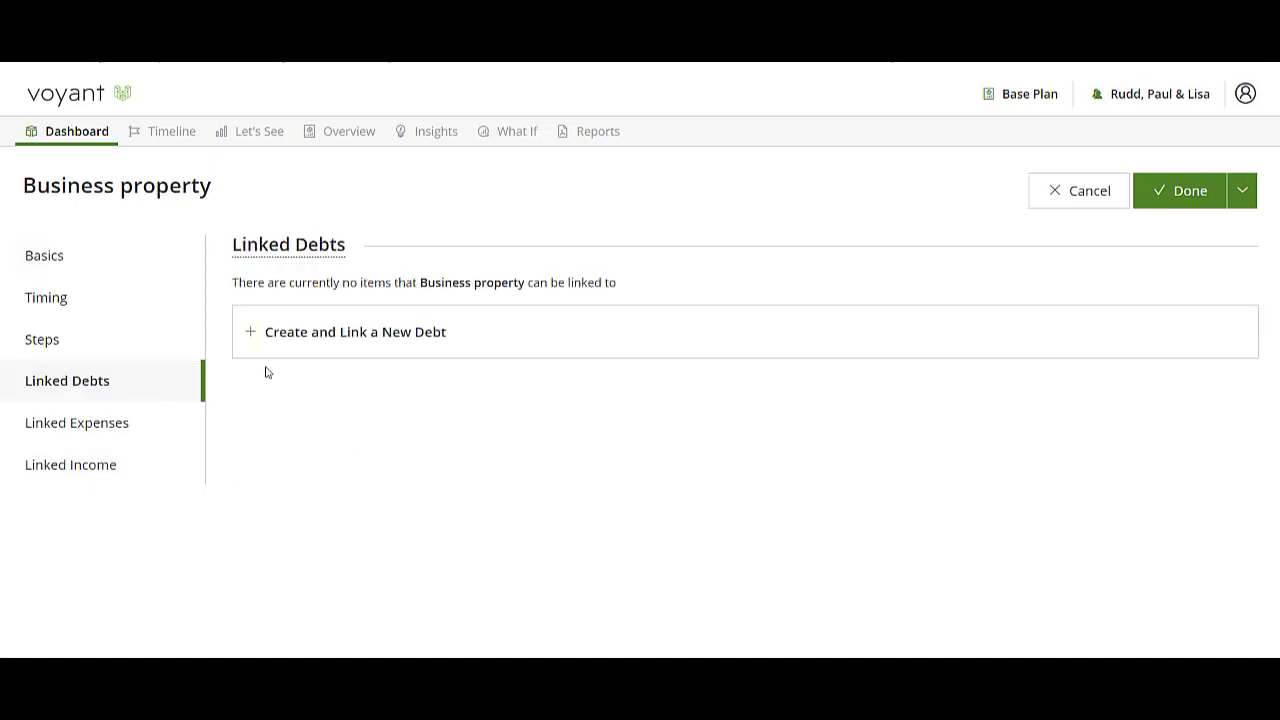
pyautogui.click(362, 335)
pyautogui.click(599, 412)
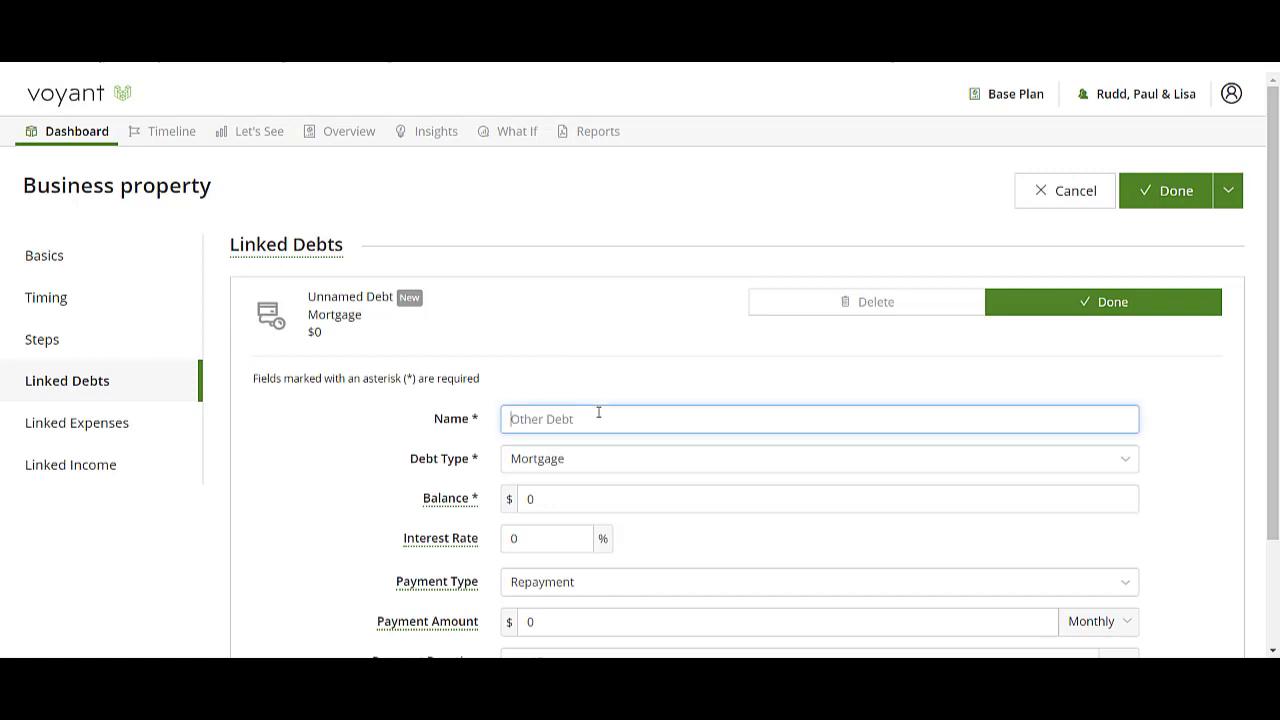
pyautogui.write('Business')
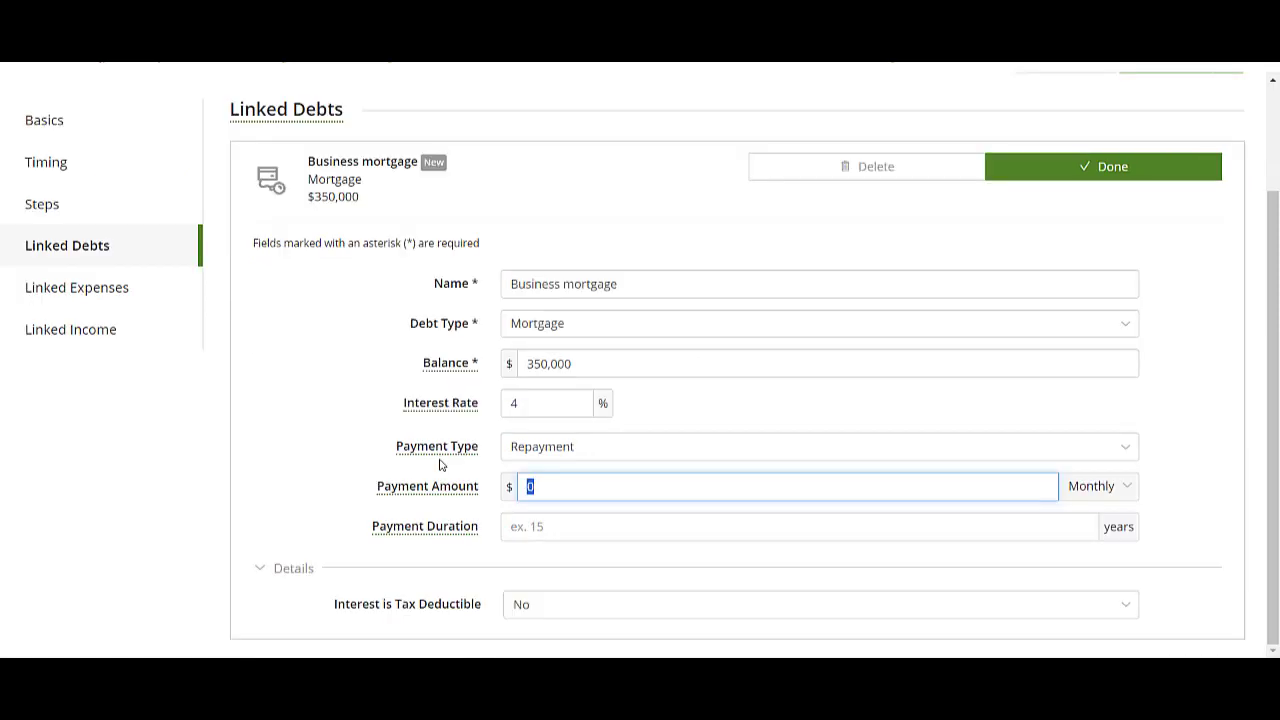
pyautogui.write('3,000')
pyautogui.click(1140, 167)
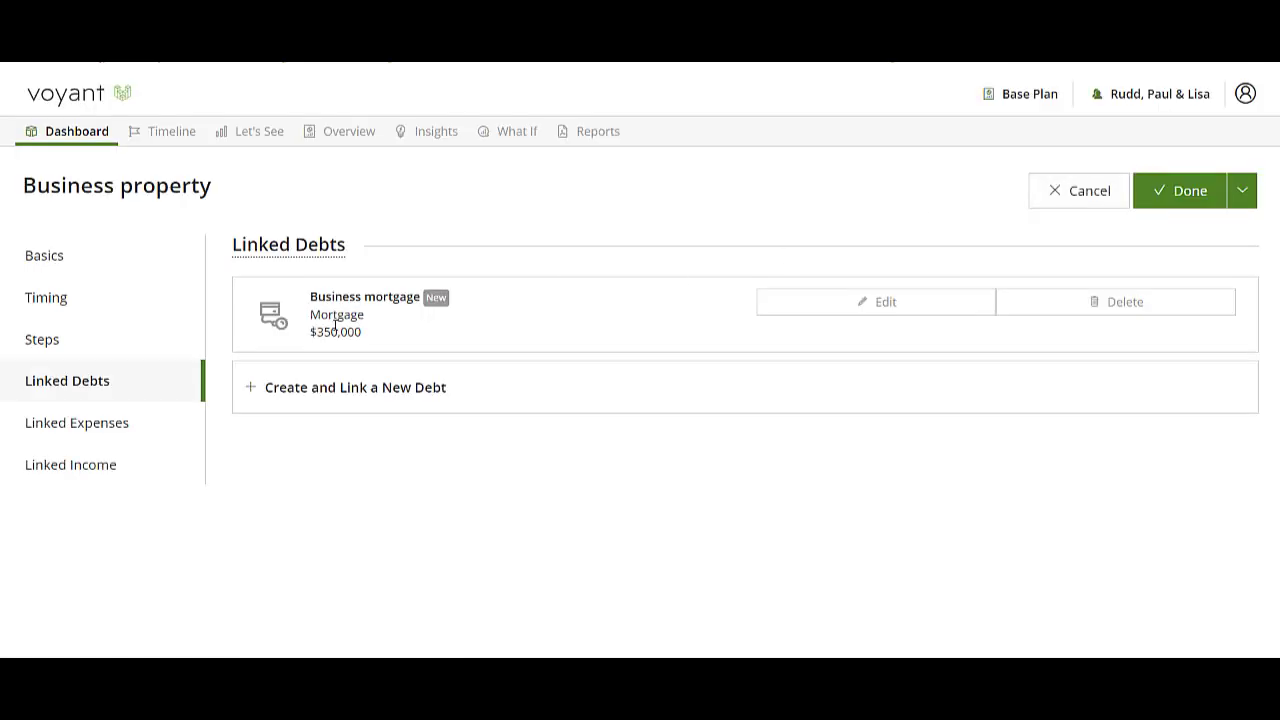
pyautogui.click(1171, 191)
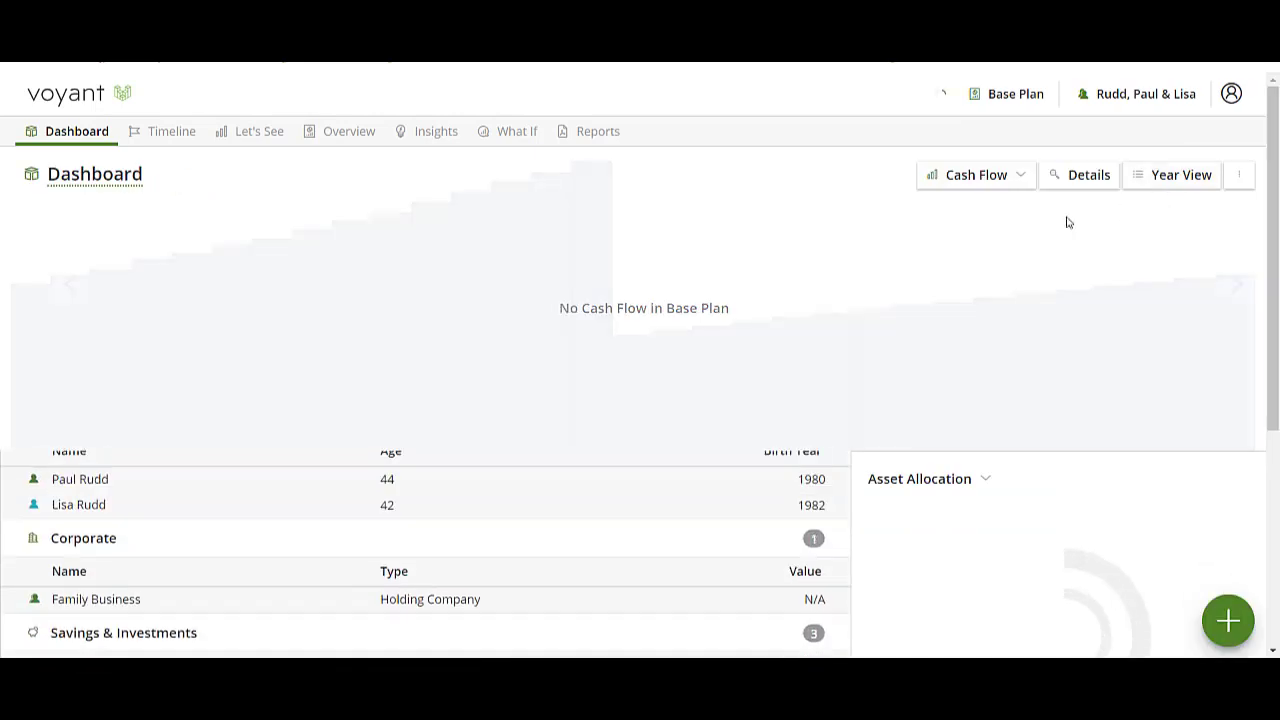
# Step: Start a new Other Income item with Family Business as its owner
pyautogui.click(1232, 632)
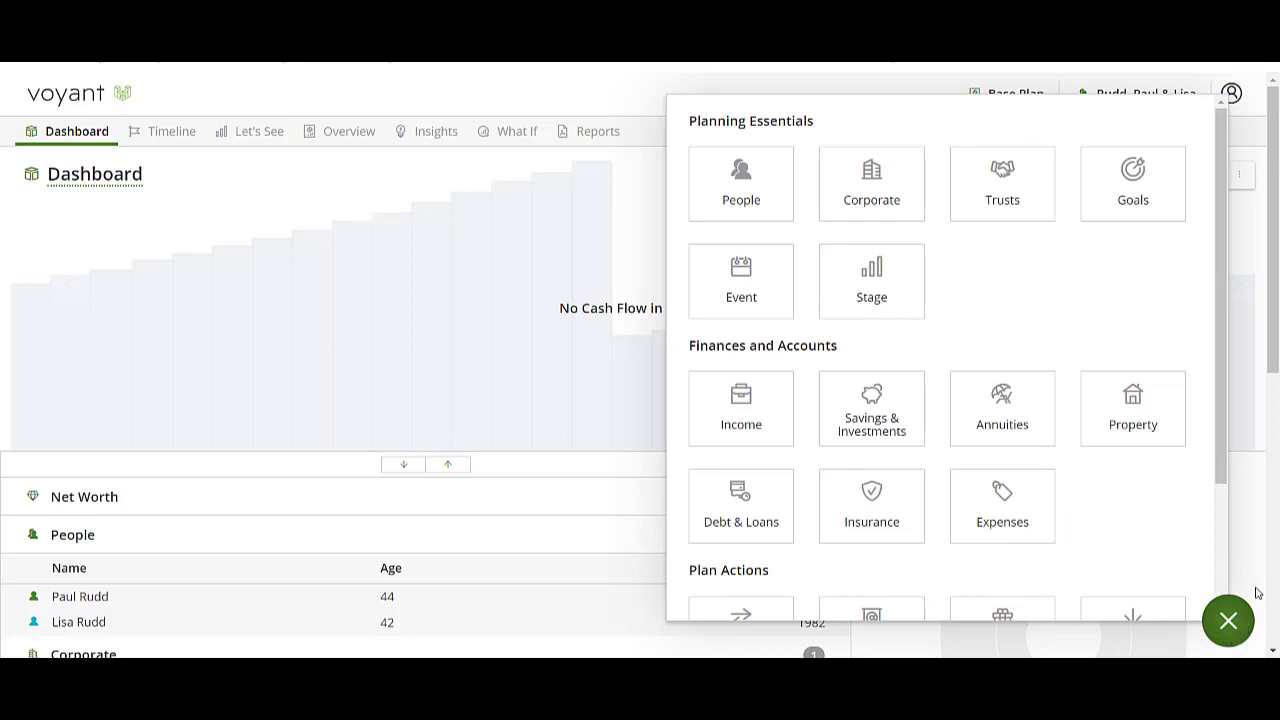
pyautogui.click(751, 423)
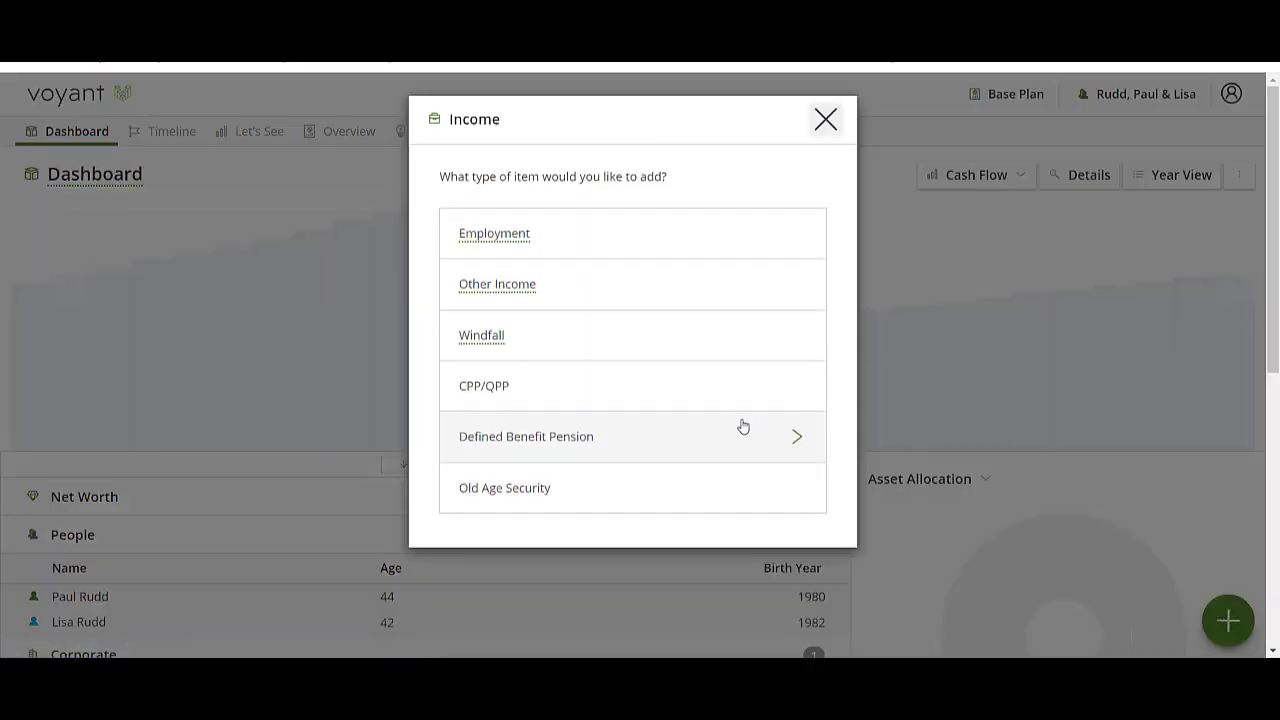
pyautogui.click(737, 287)
pyautogui.click(615, 317)
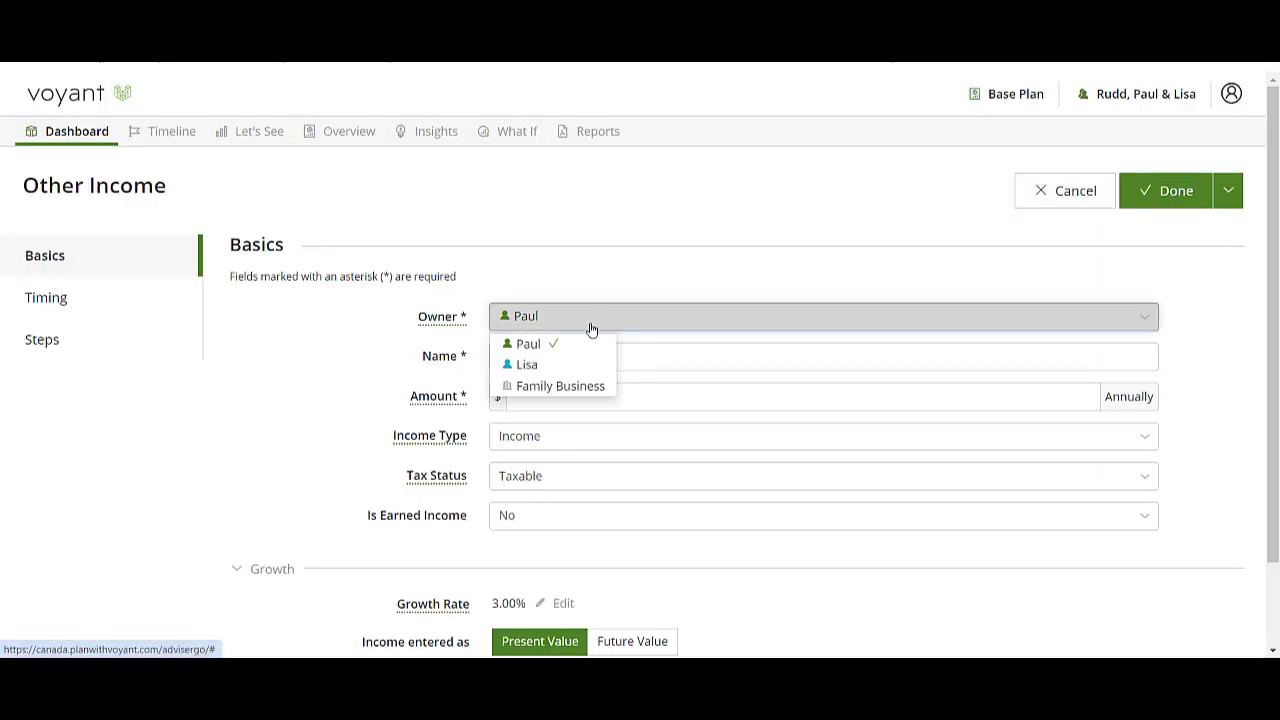
pyautogui.click(538, 386)
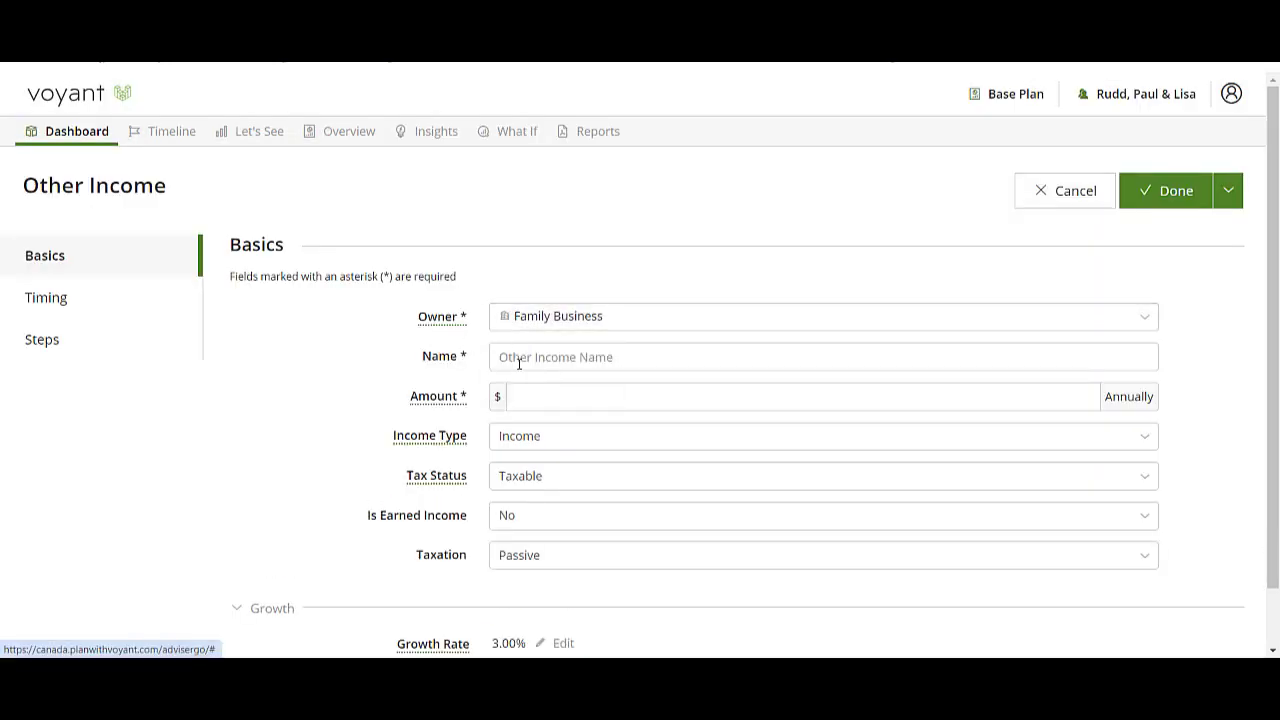
# Step: Name the income "Revenue", correcting its spelling, and set its annual amount to $500,000
pyautogui.click(521, 358)
pyautogui.write('Revun')
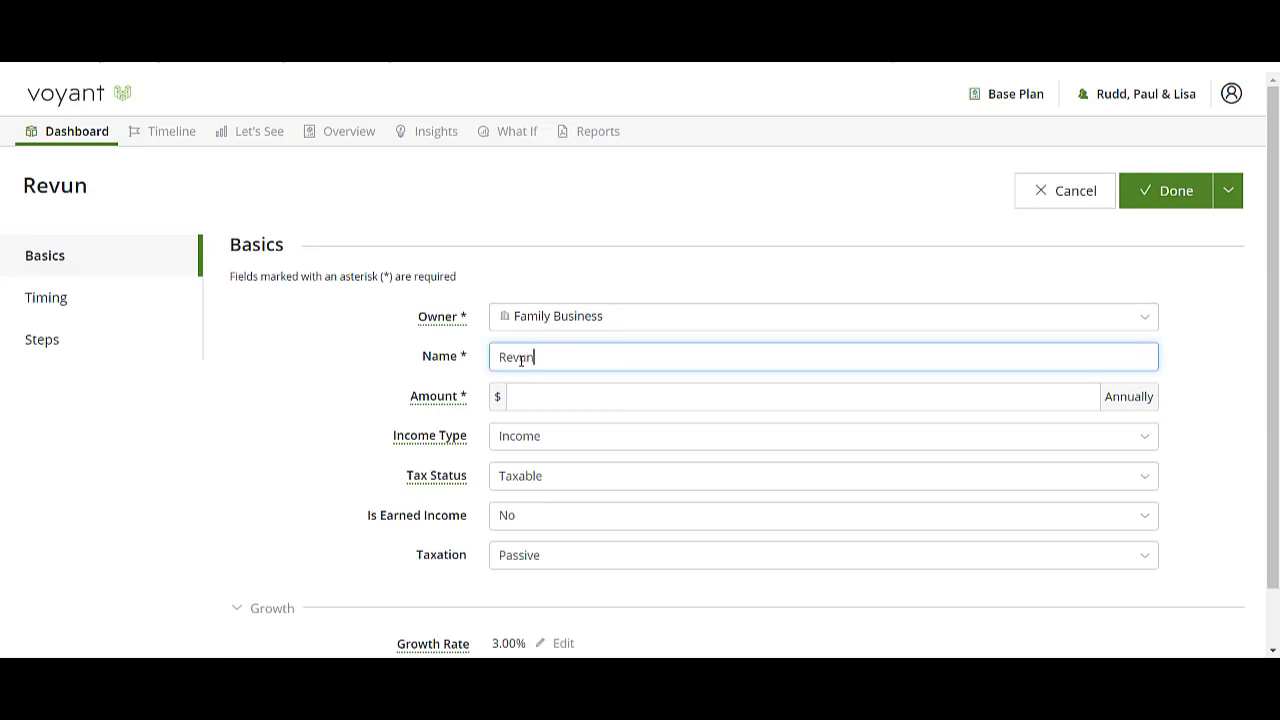
pyautogui.write('ue')
pyautogui.click(549, 400)
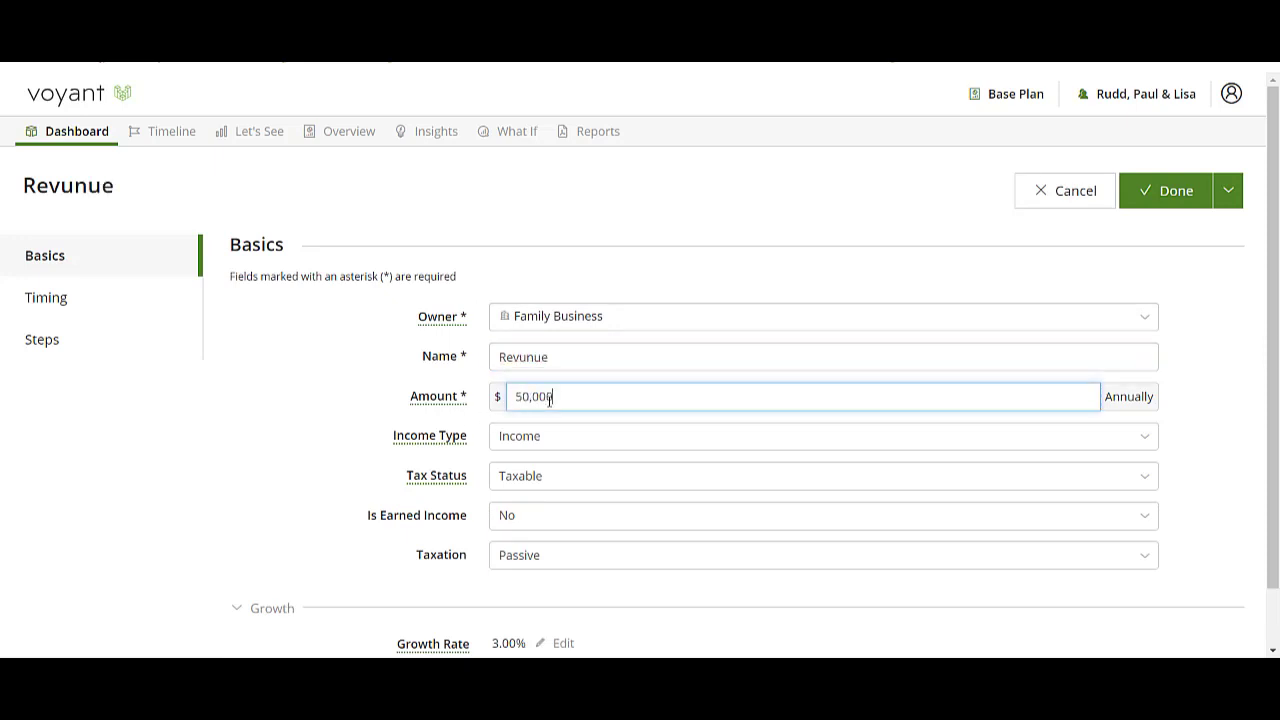
pyautogui.click(516, 355)
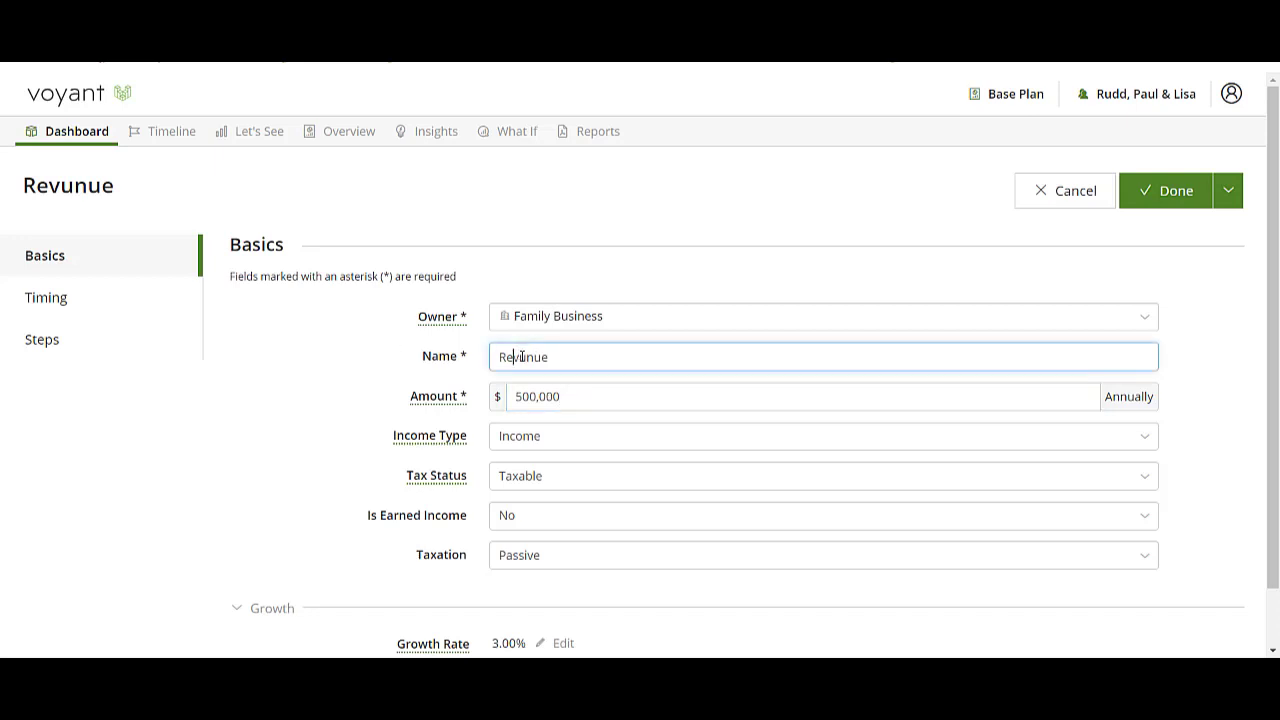
pyautogui.rightClick(517, 356)
pyautogui.click(567, 370)
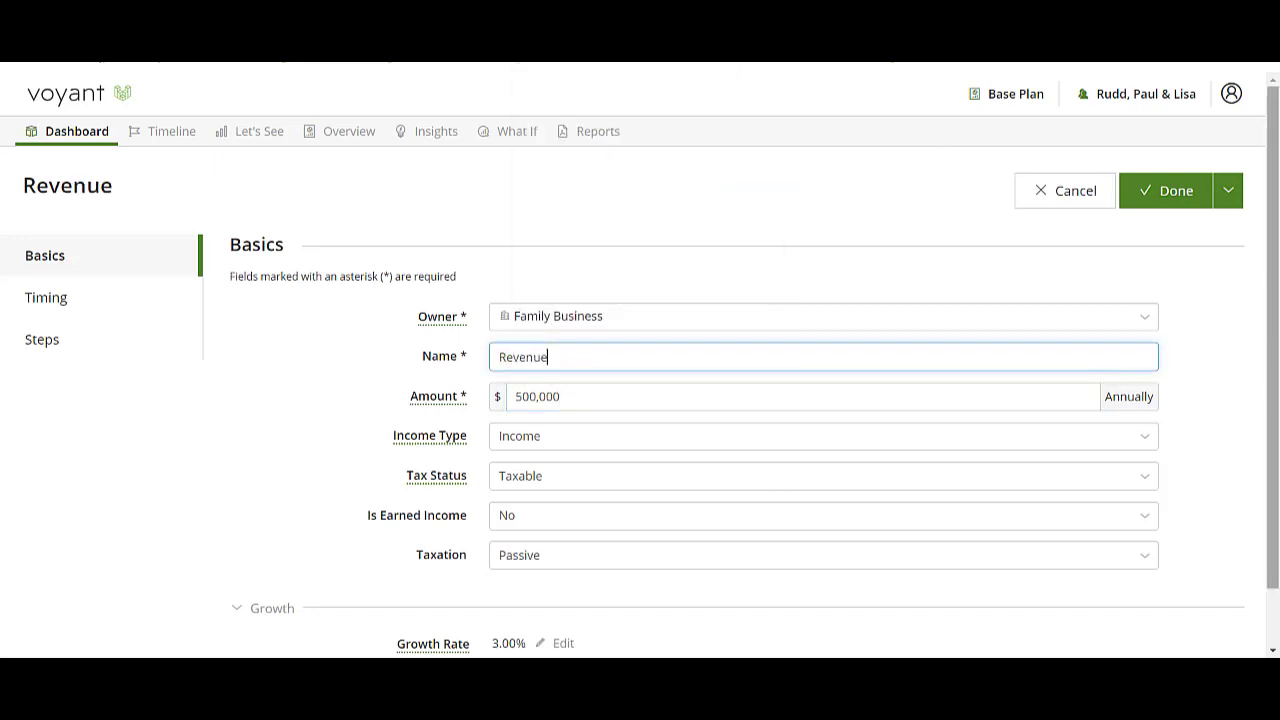
# Step: Set the Revenue income's taxation to Active, check its timing from plan start to plan end, and save it
pyautogui.click(559, 563)
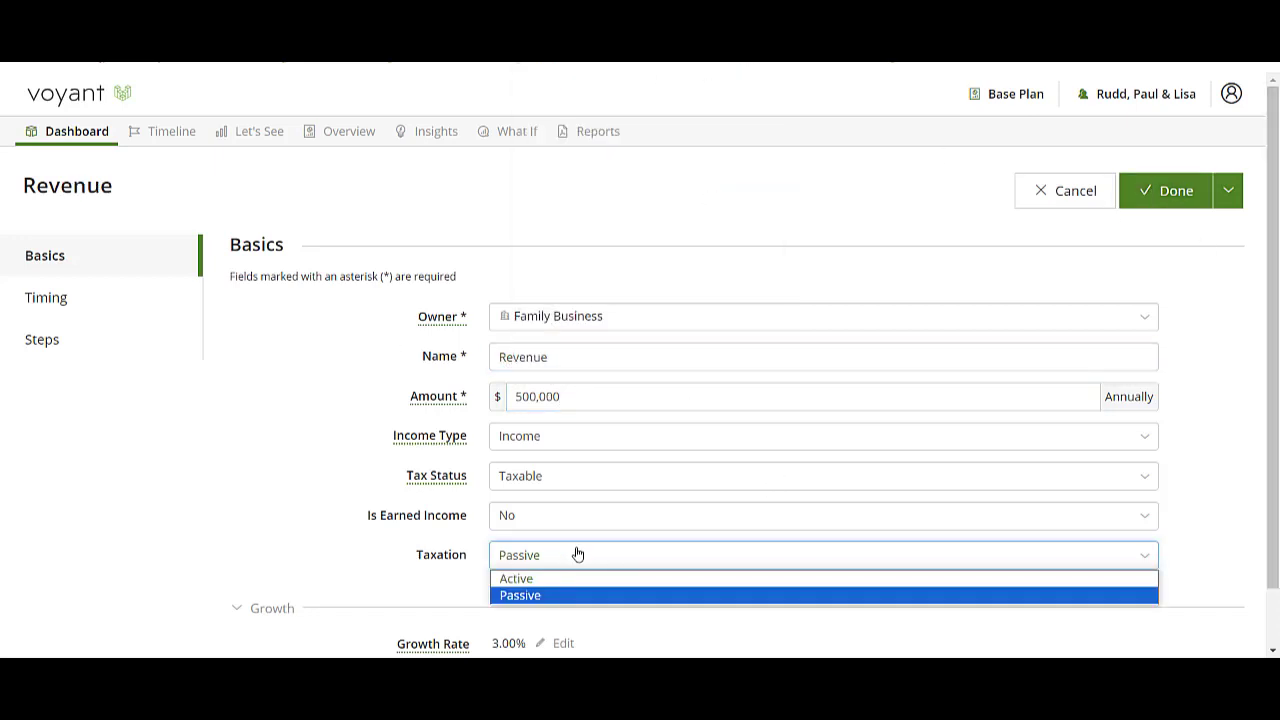
pyautogui.scroll(-1, 555, 555)
pyautogui.click(545, 500)
pyautogui.click(537, 516)
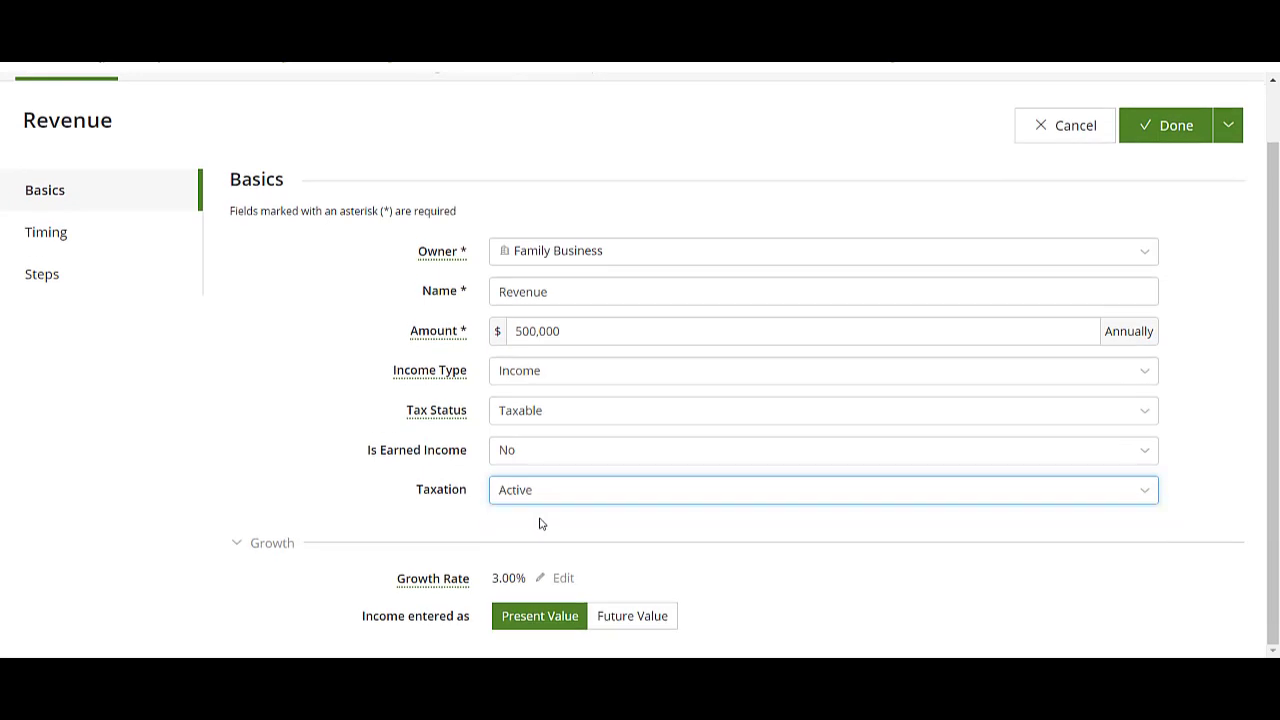
pyautogui.click(80, 234)
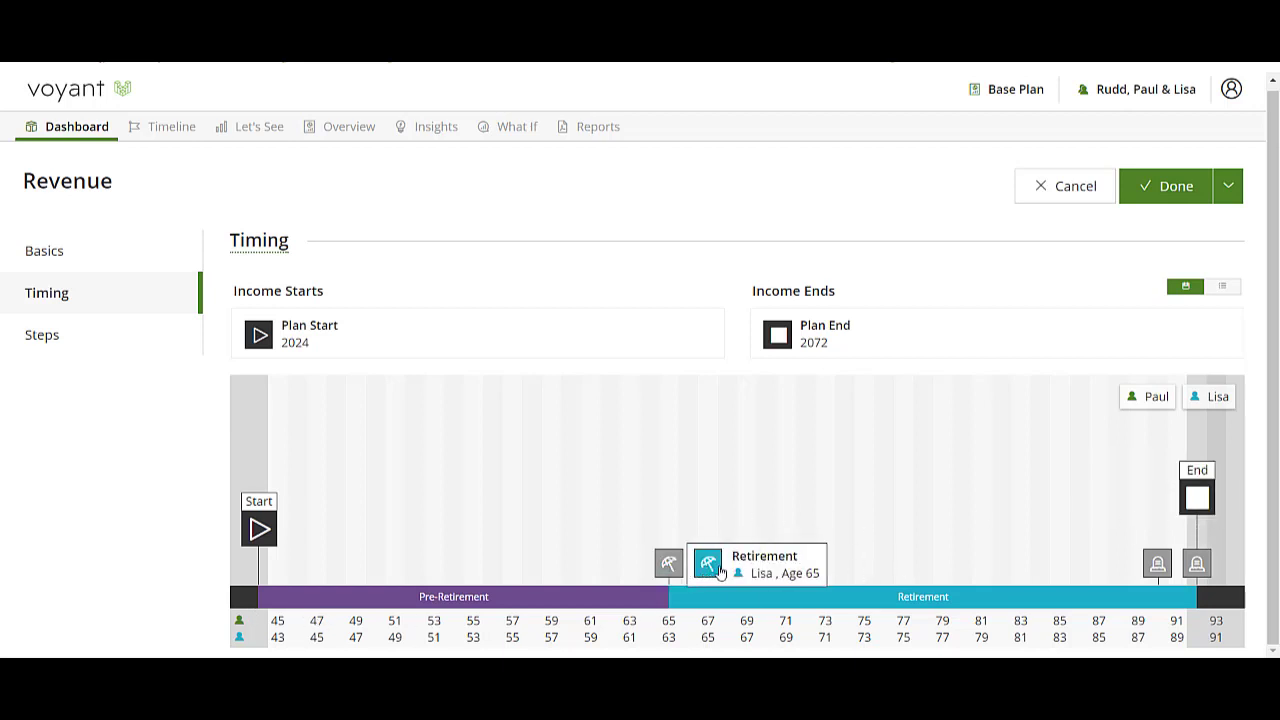
pyautogui.click(1190, 198)
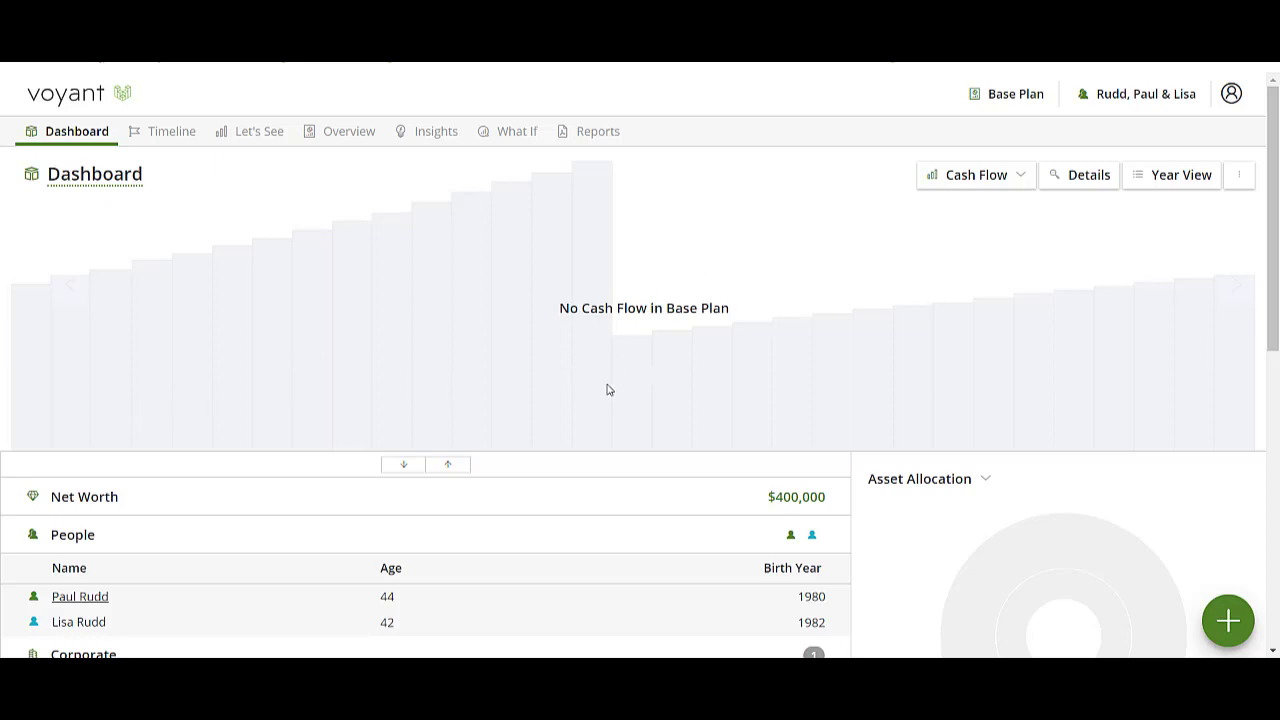
# Step: View the Plan Worth projection on the dashboard chart and return to the Cash Flow projection
pyautogui.click(966, 179)
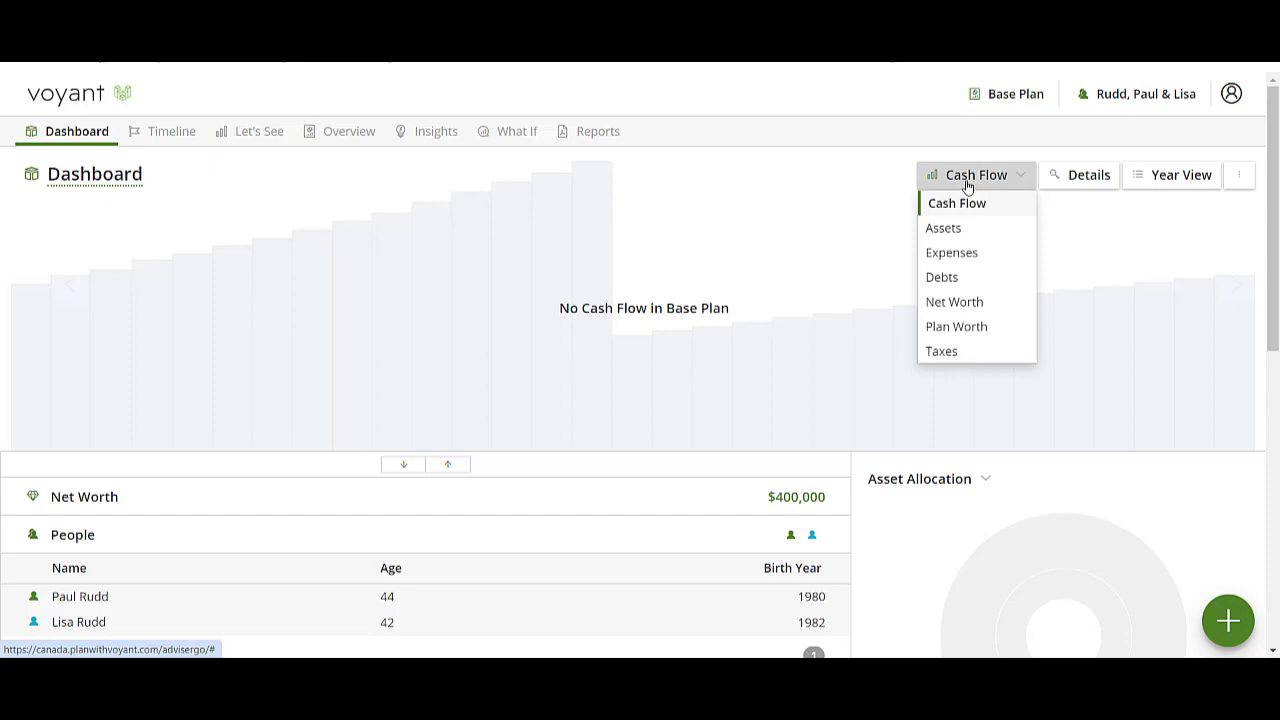
pyautogui.click(948, 326)
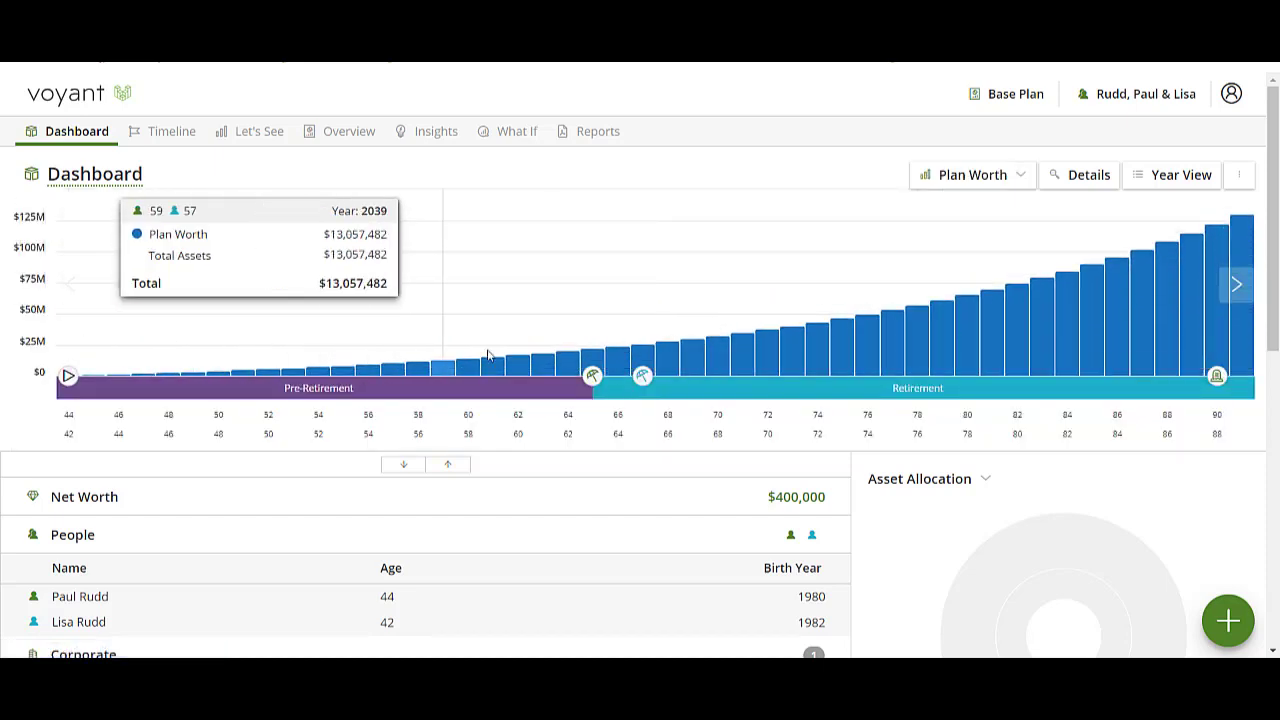
pyautogui.click(970, 176)
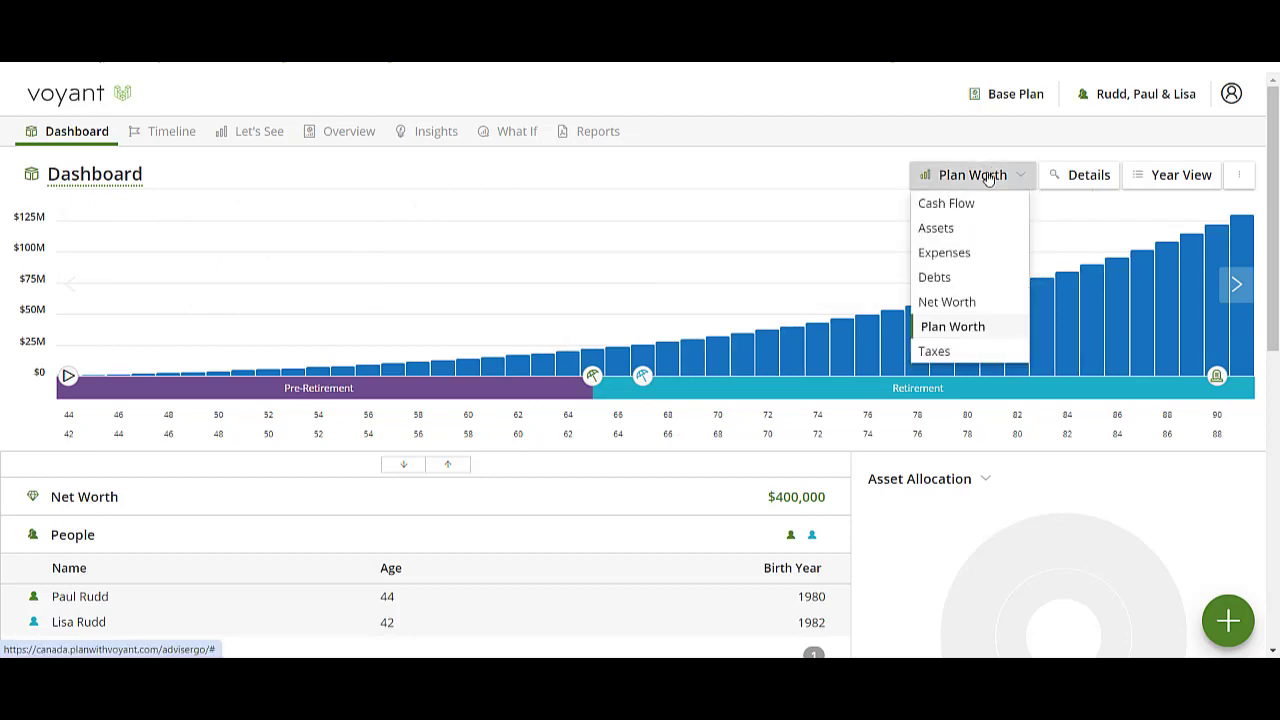
pyautogui.click(963, 204)
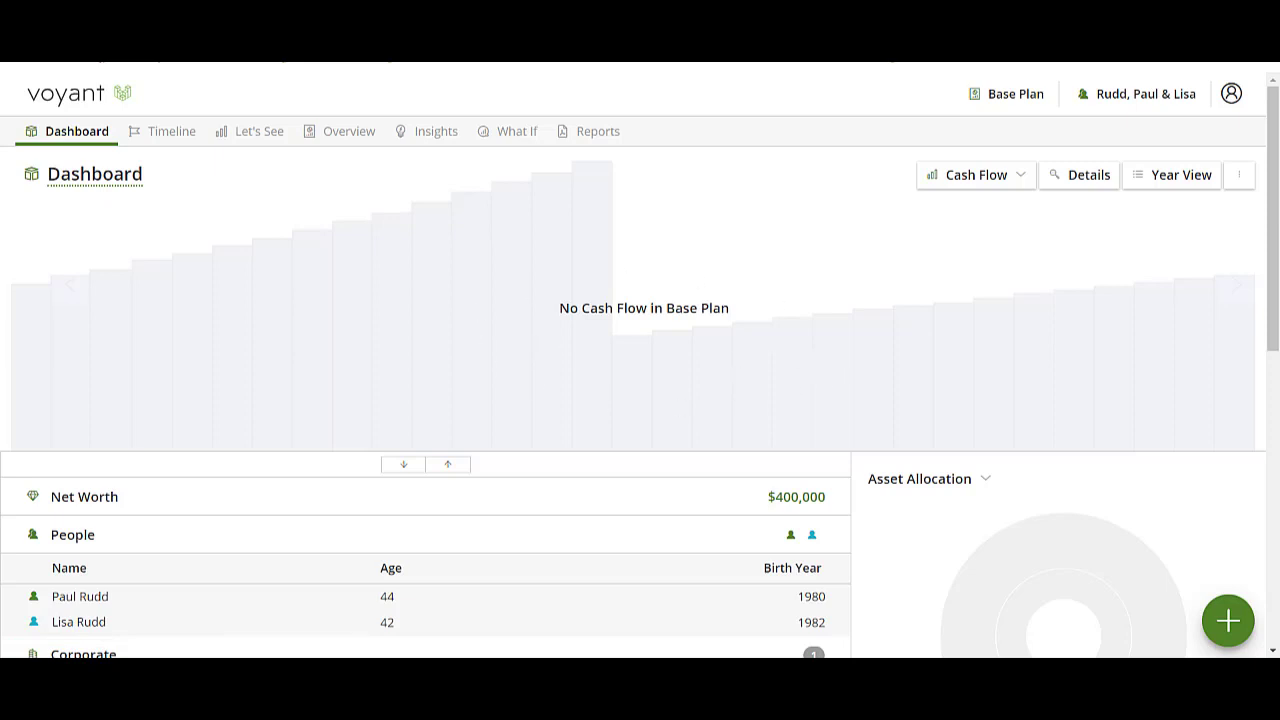
# Step: Start a new company distribution named "Income Distribution" with Family Business as its source
pyautogui.click(1228, 622)
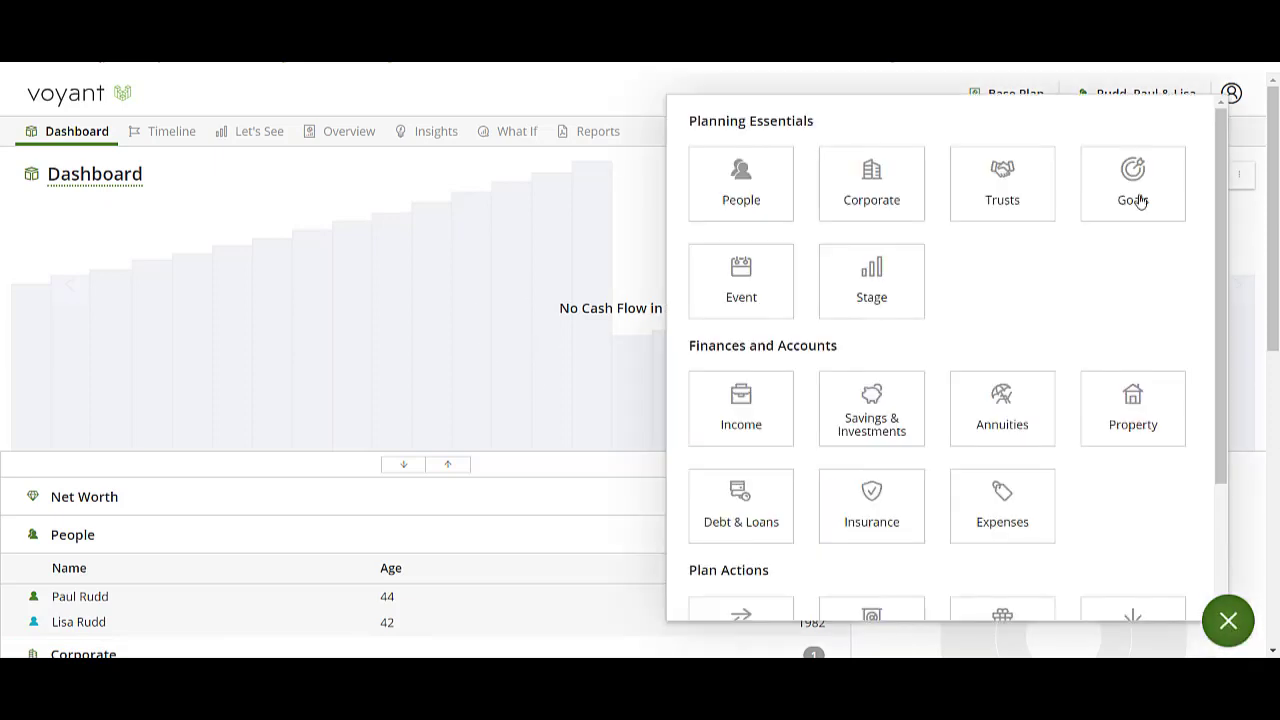
pyautogui.click(884, 202)
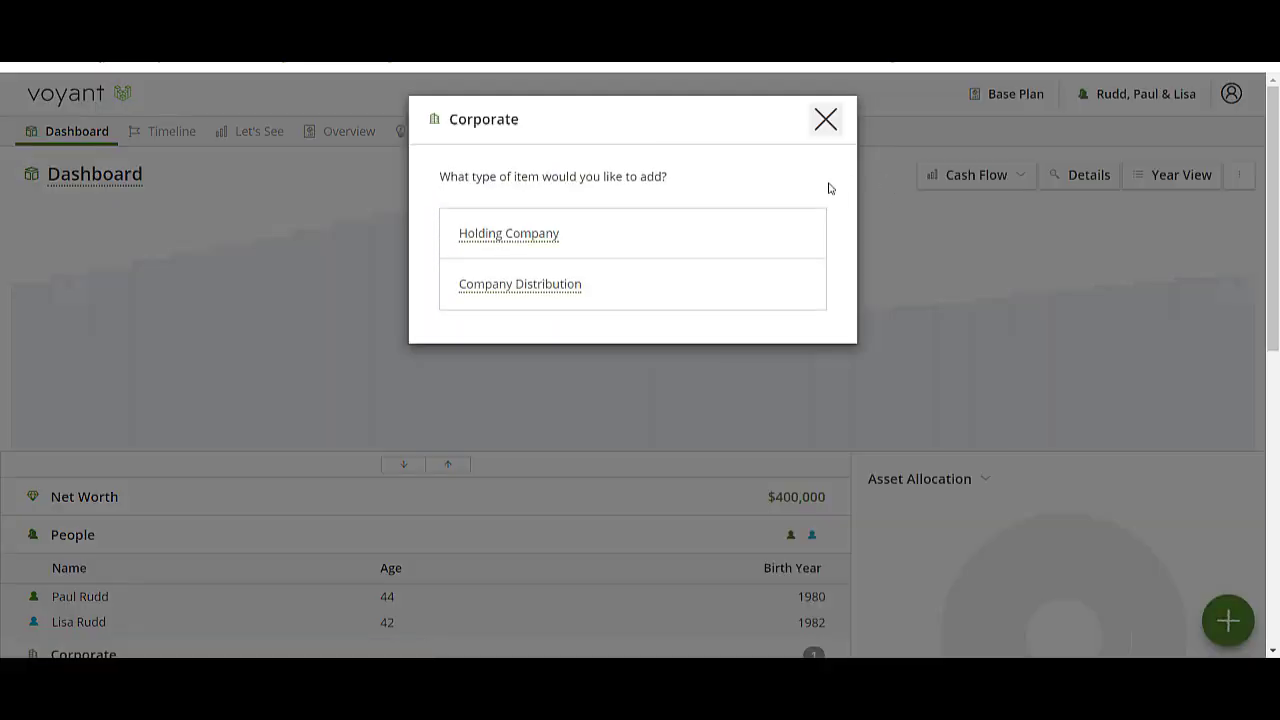
pyautogui.click(729, 285)
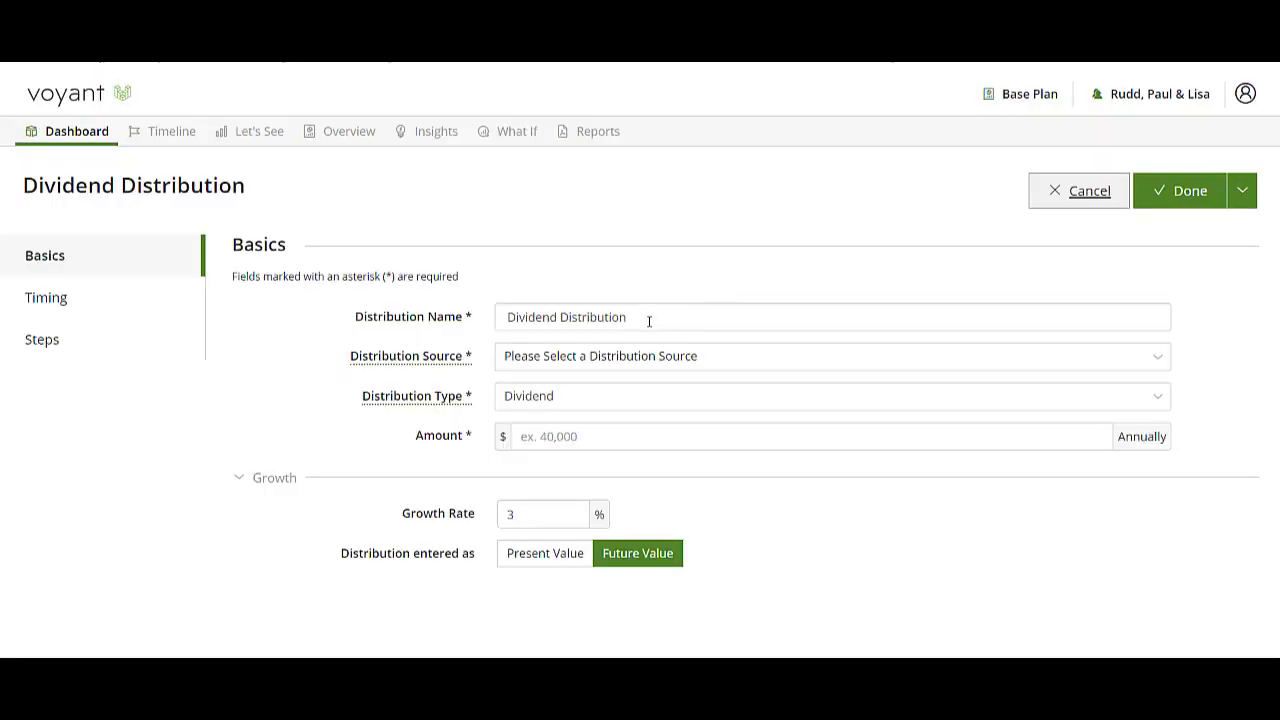
pyautogui.moveTo(557, 318); pyautogui.dragTo(389, 317)
pyautogui.write('Income')
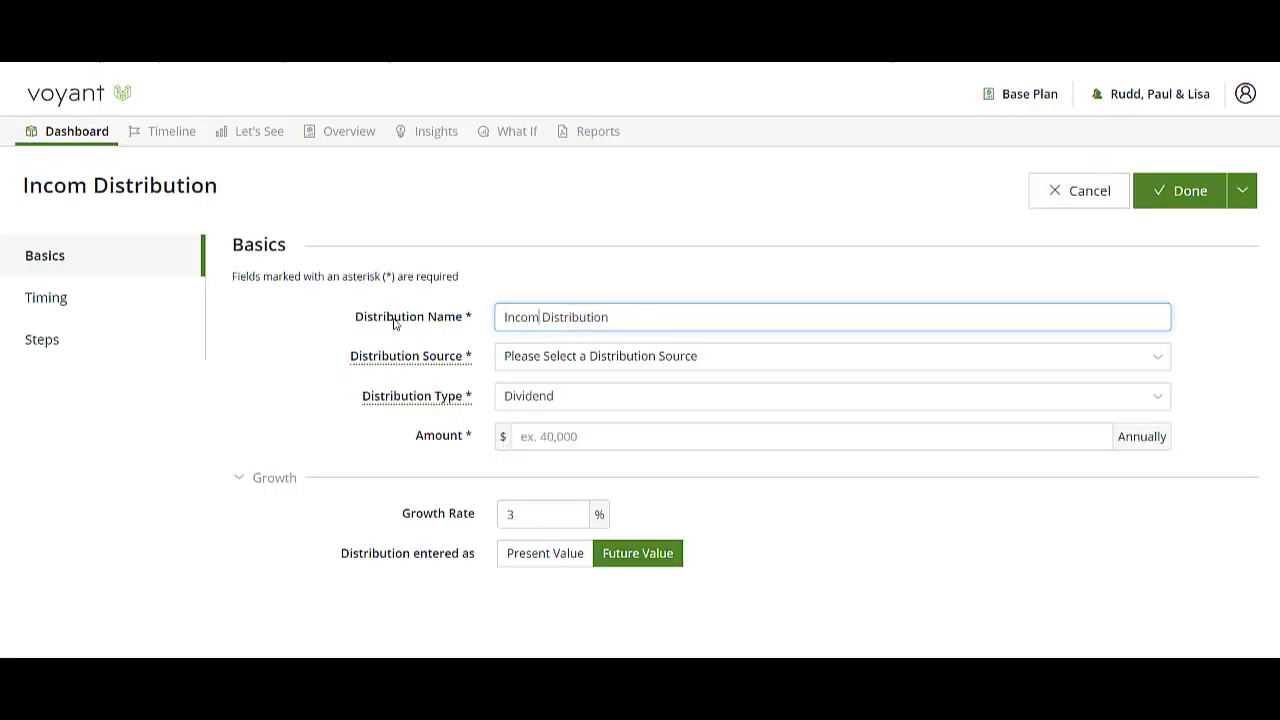
pyautogui.click(580, 358)
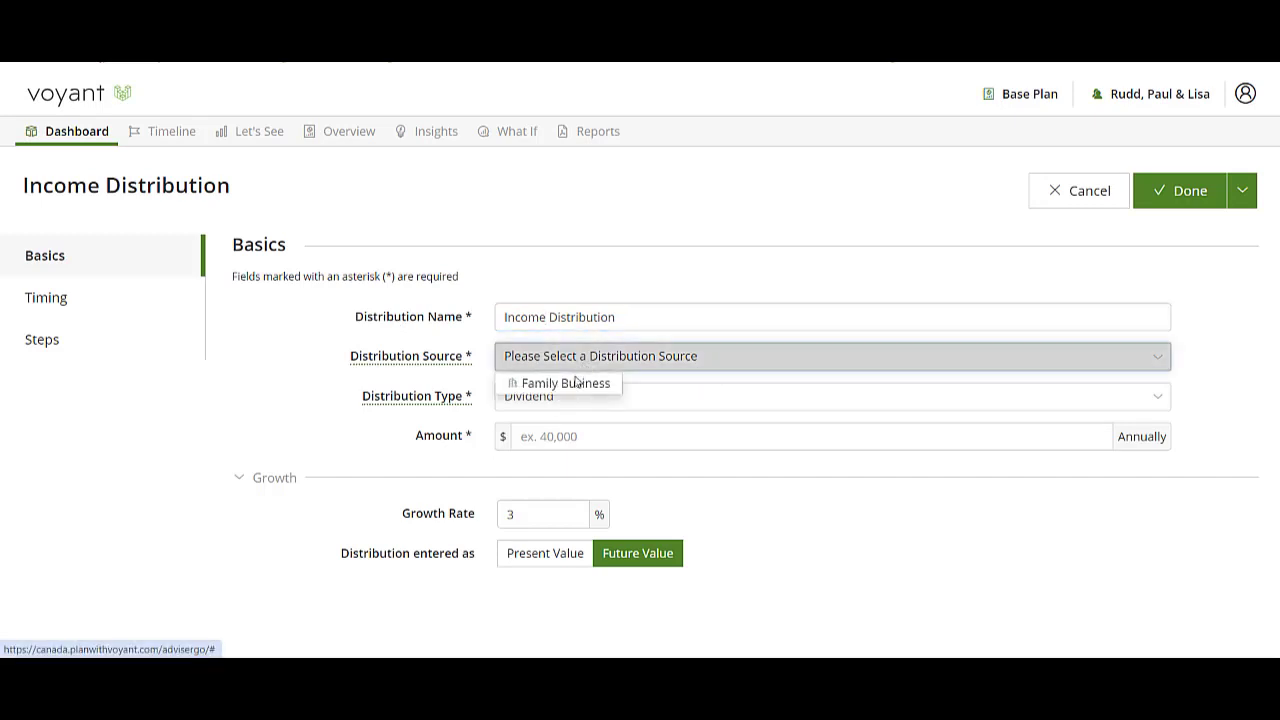
pyautogui.click(574, 381)
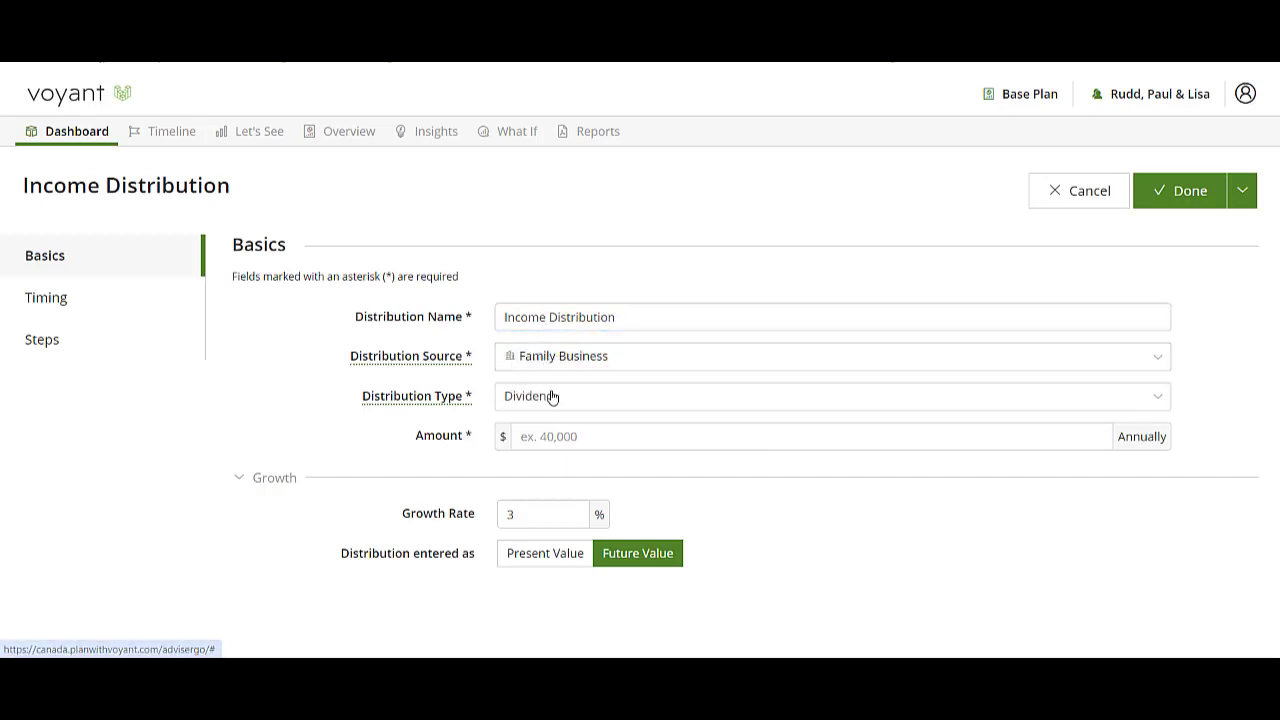
# Step: Set the distribution type to Income and its annual amount to $100,000, check its timing, and save it while adding another distribution
pyautogui.click(551, 397)
pyautogui.click(530, 417)
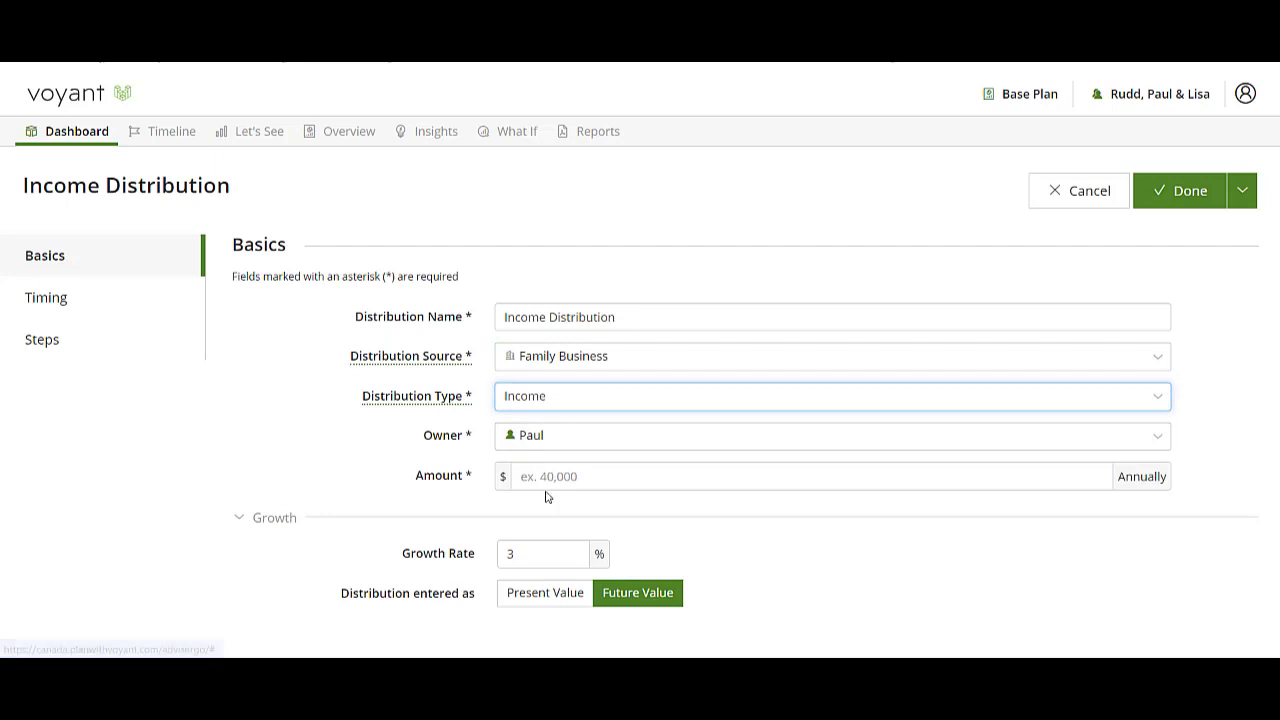
pyautogui.click(545, 472)
pyautogui.write('1,00')
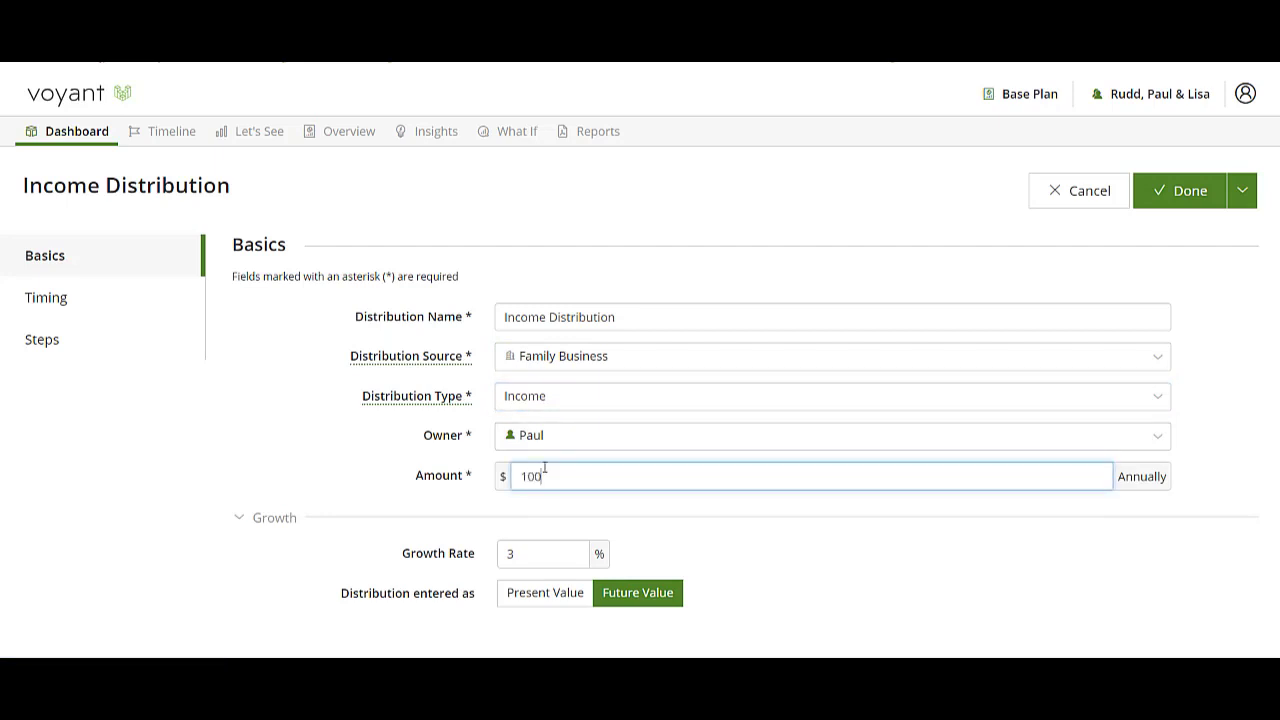
pyautogui.write('0')
pyautogui.click(106, 293)
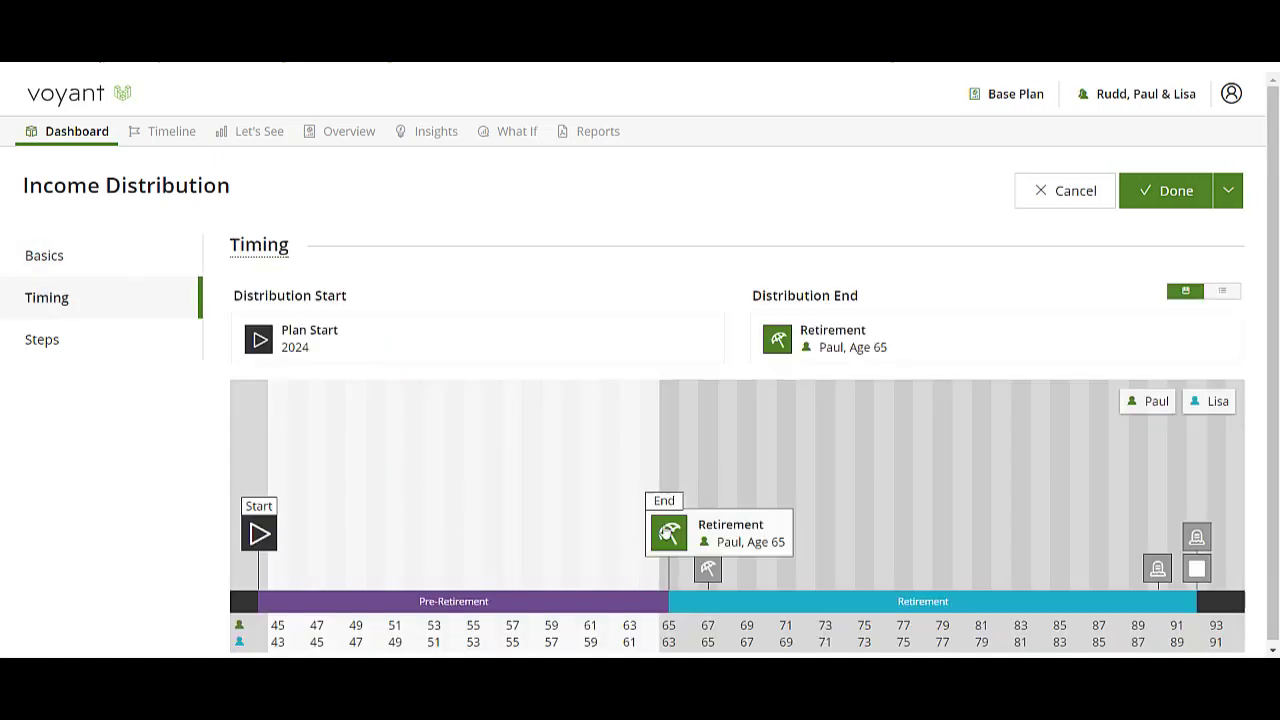
pyautogui.click(1231, 200)
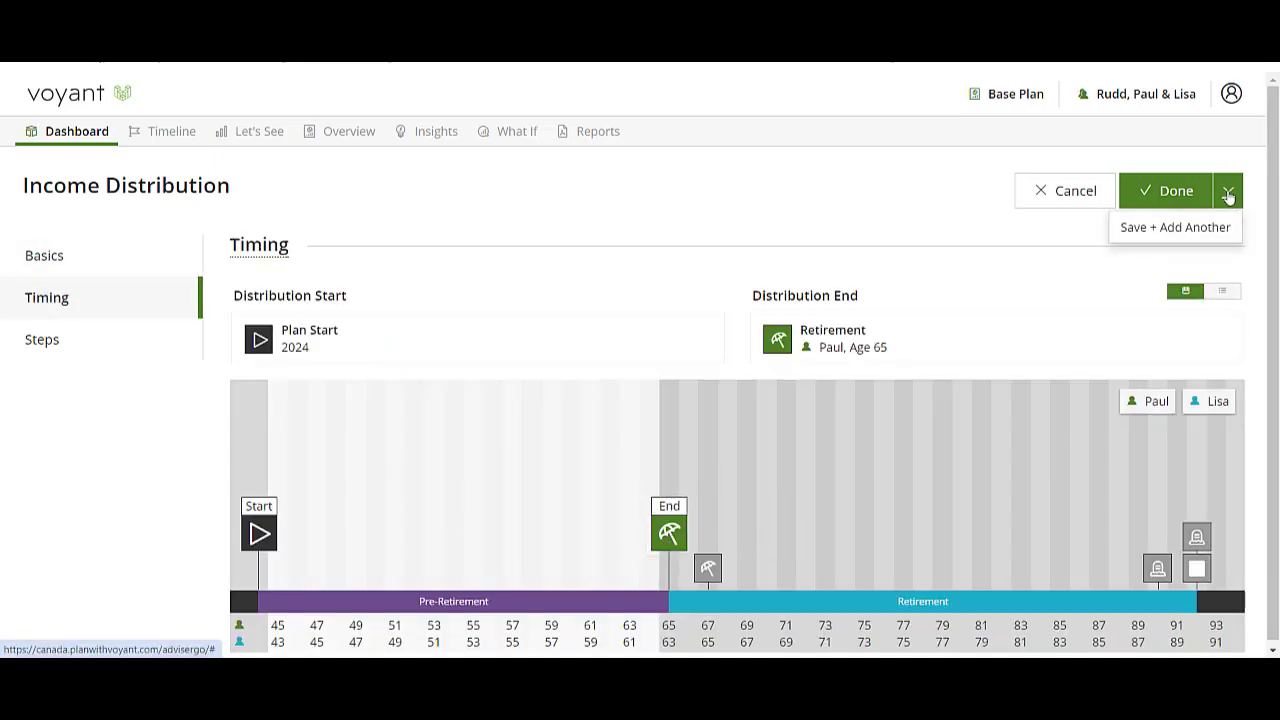
pyautogui.click(1206, 228)
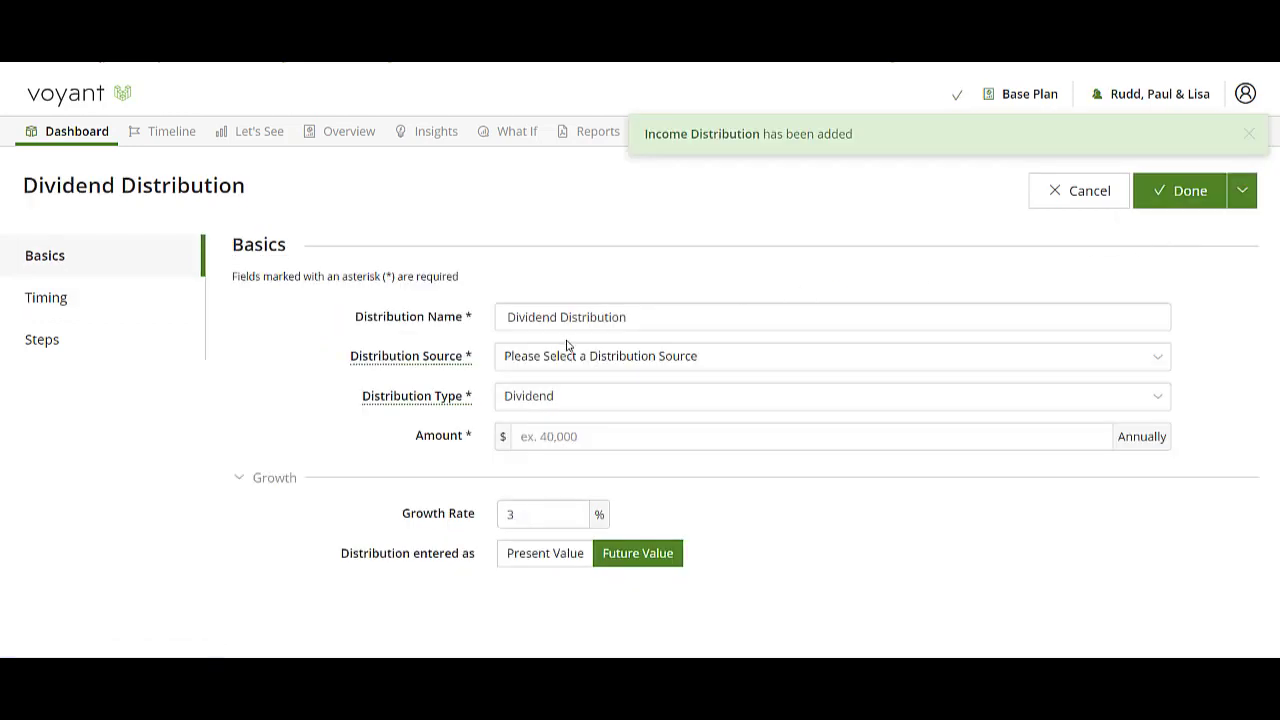
# Step: Name the second distribution "Income Distribution", with type Income, the second client as owner and $100,000 annually
pyautogui.moveTo(561, 316); pyautogui.dragTo(486, 316)
pyautogui.write('Income')
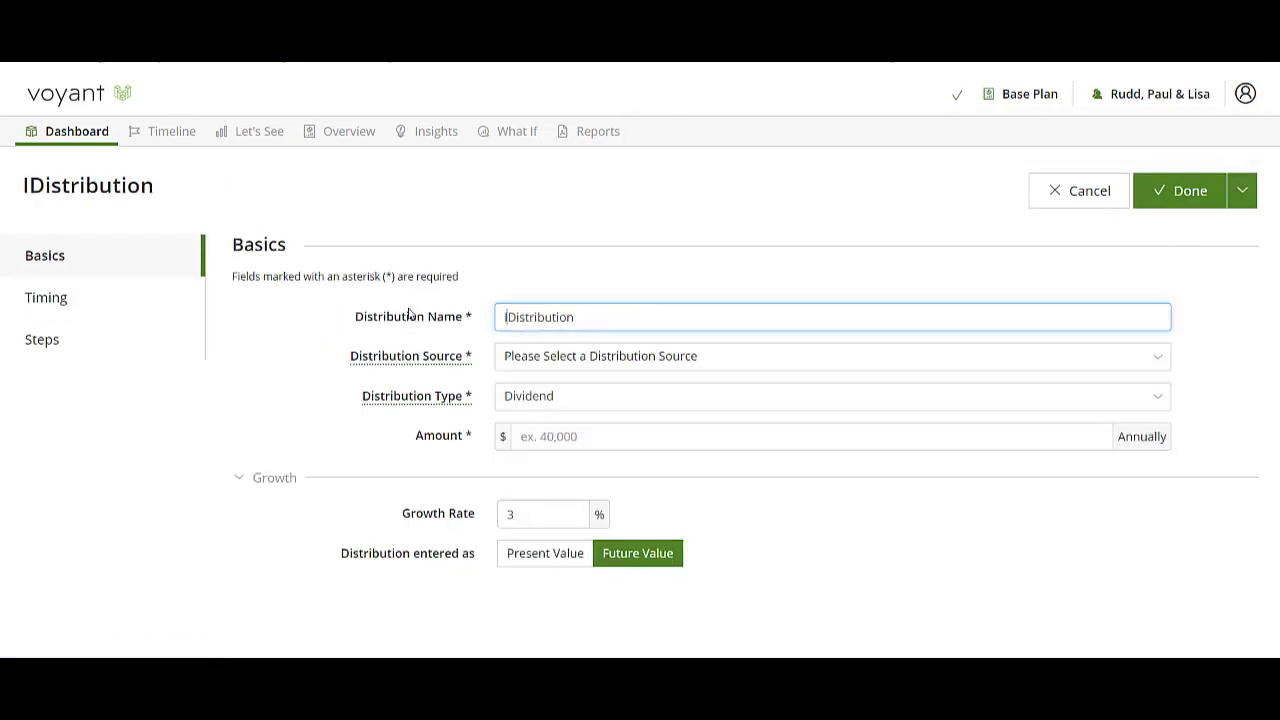
pyautogui.click(669, 394)
pyautogui.click(542, 438)
pyautogui.click(537, 437)
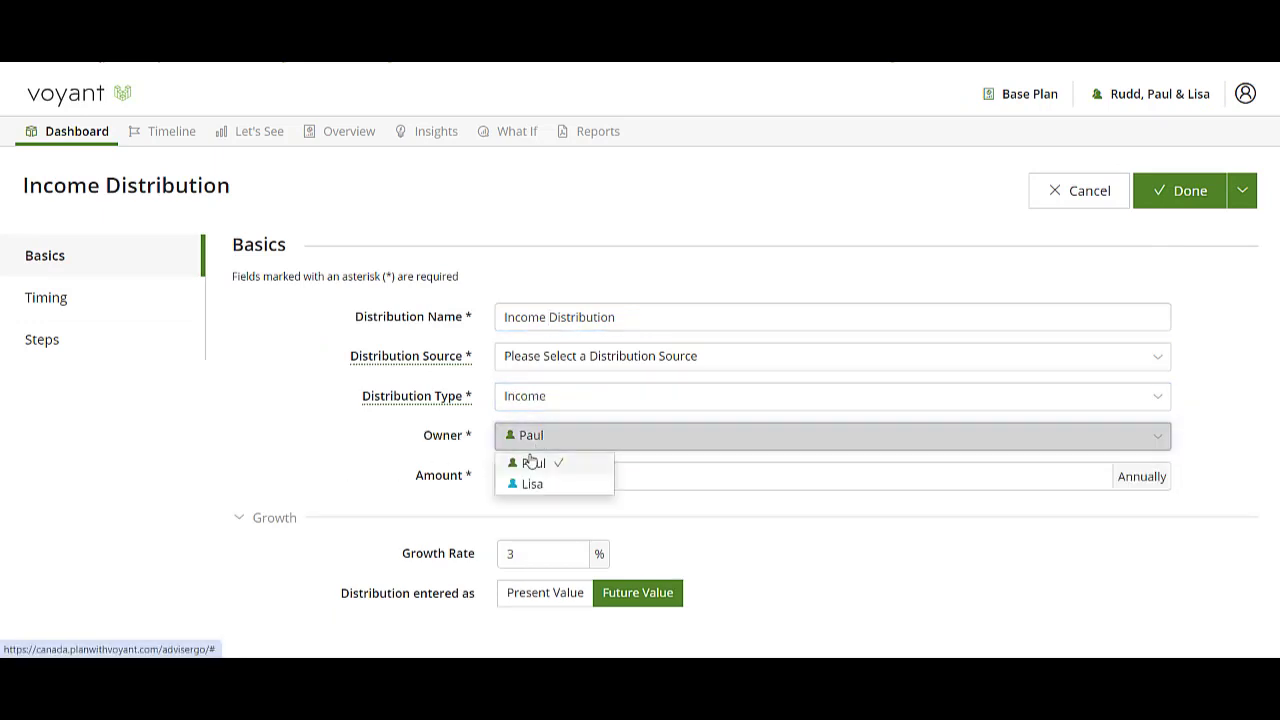
pyautogui.click(530, 484)
pyautogui.click(533, 470)
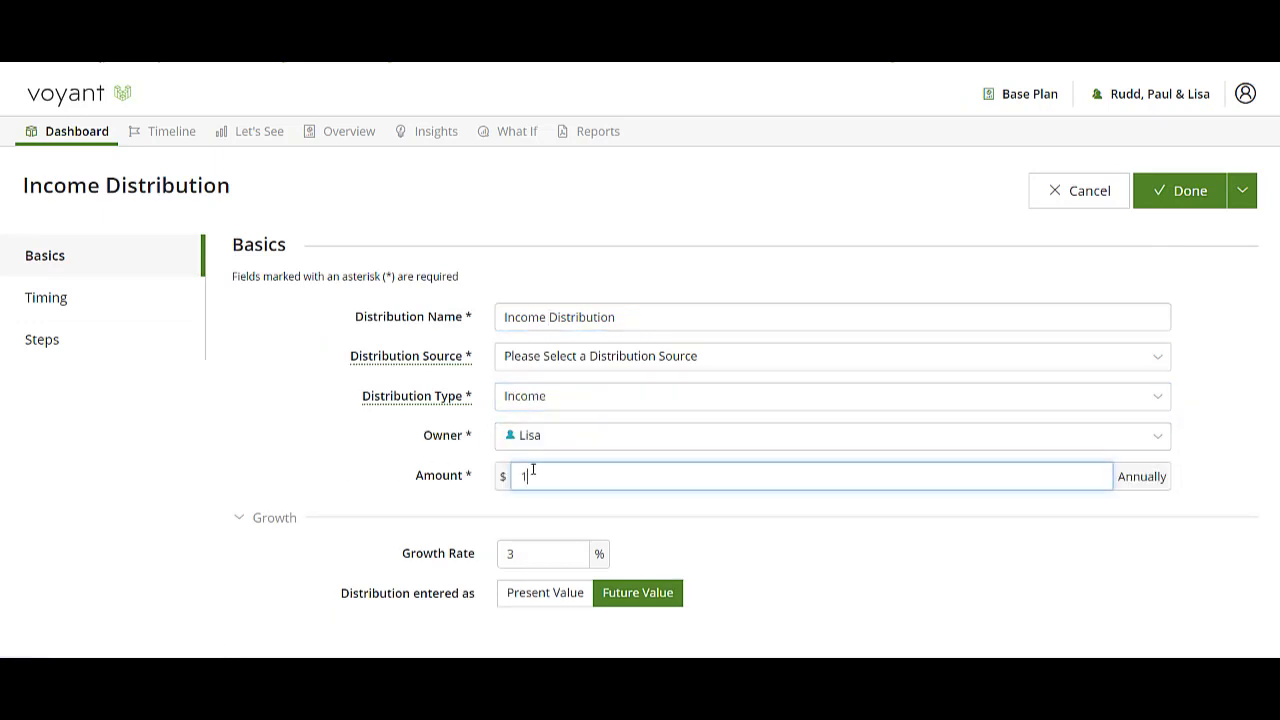
pyautogui.write('10,000')
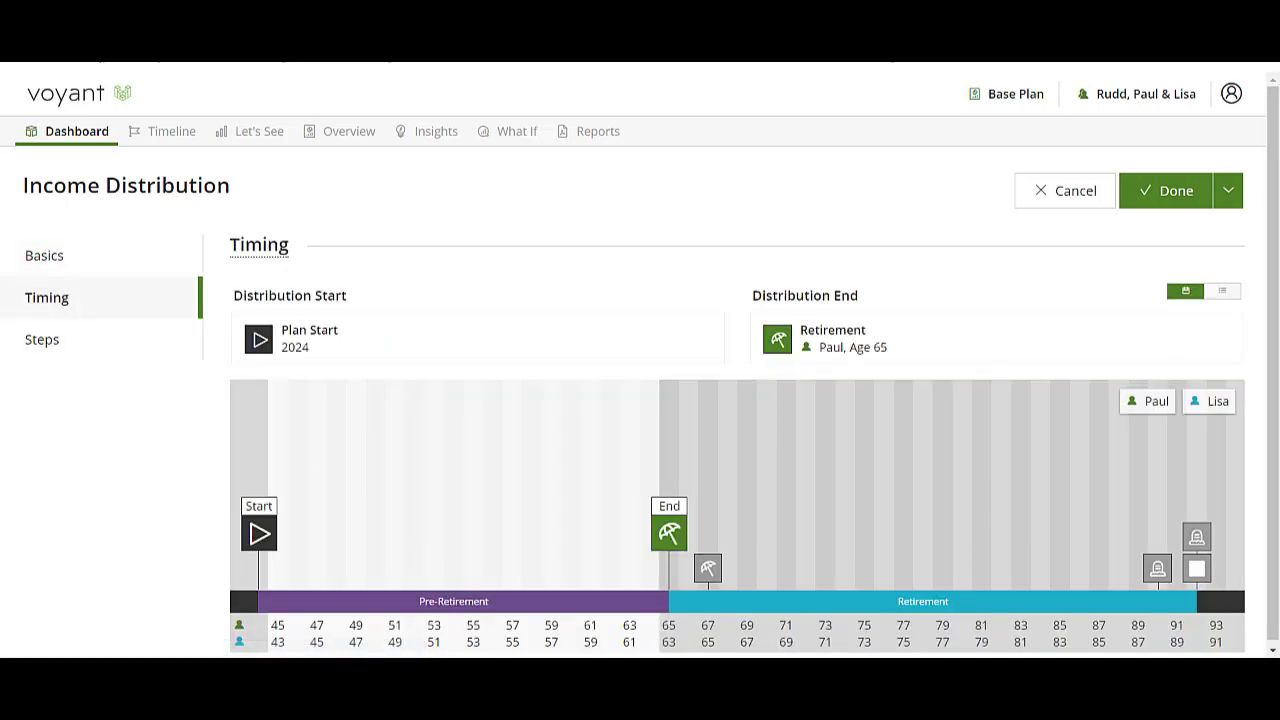
# Step: End the second income distribution at the second client's retirement, set Family Business as its source, and save it
pyautogui.click(708, 568)
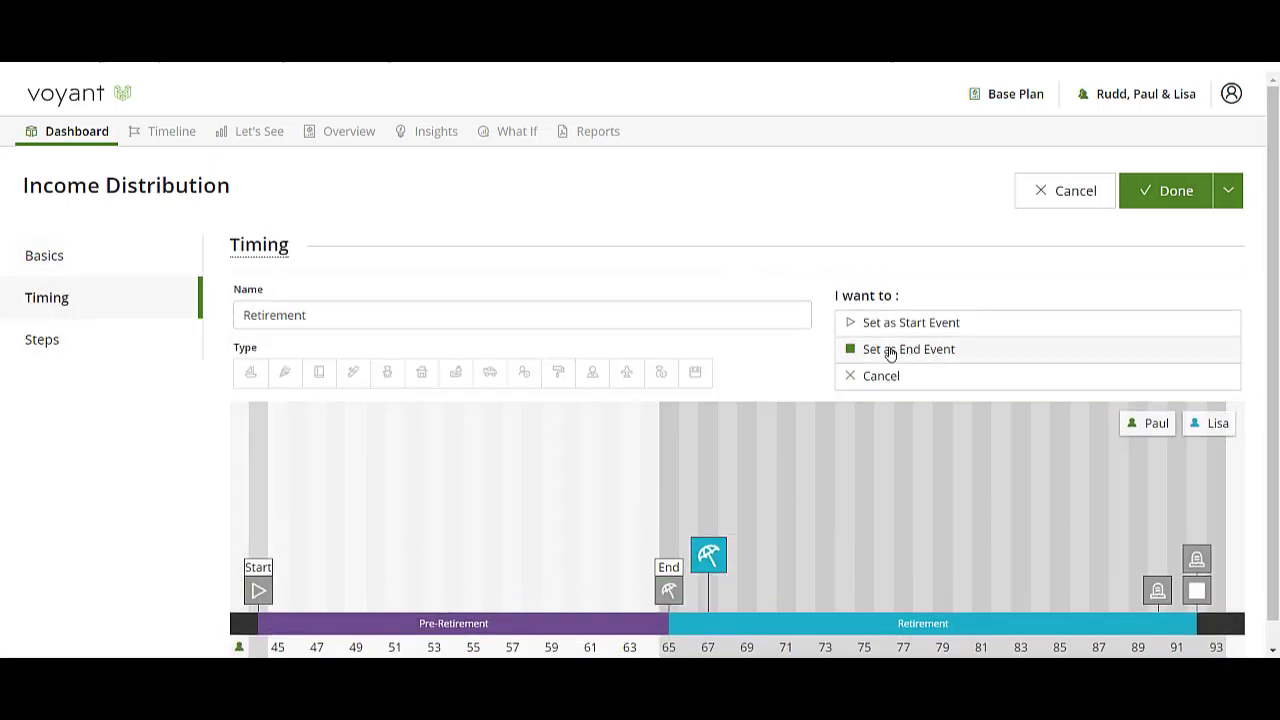
pyautogui.click(890, 350)
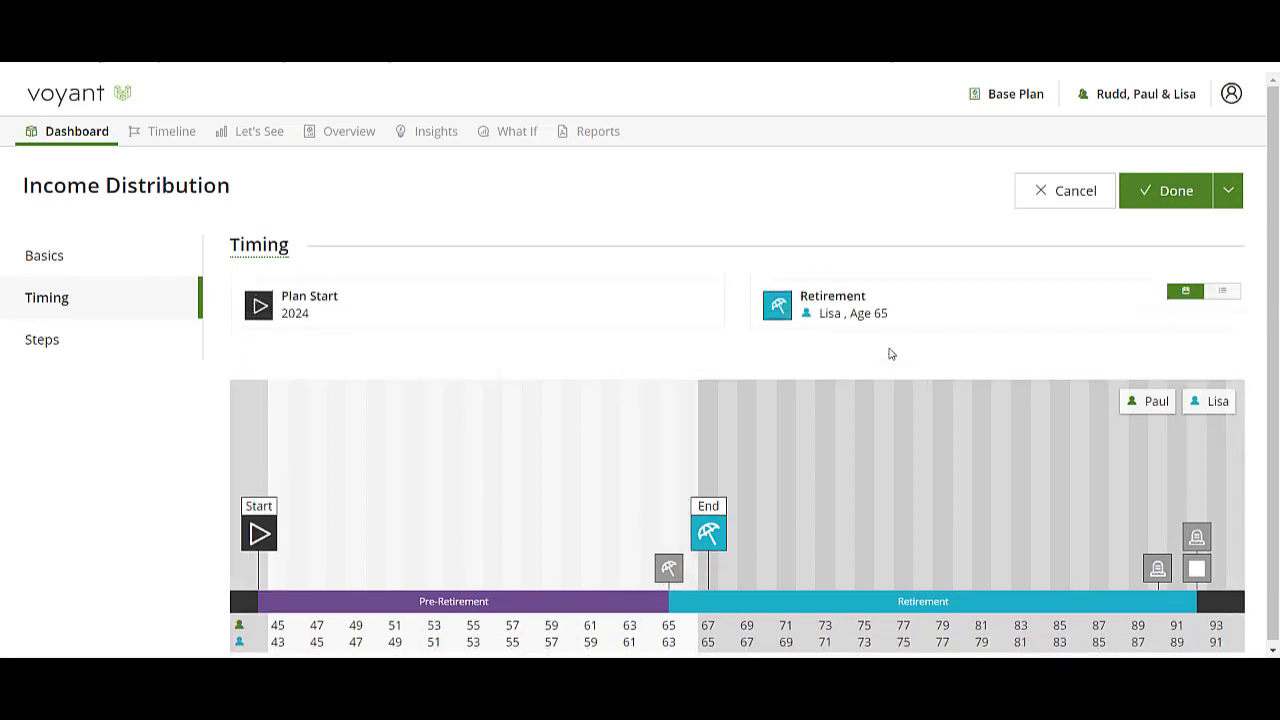
pyautogui.click(1176, 192)
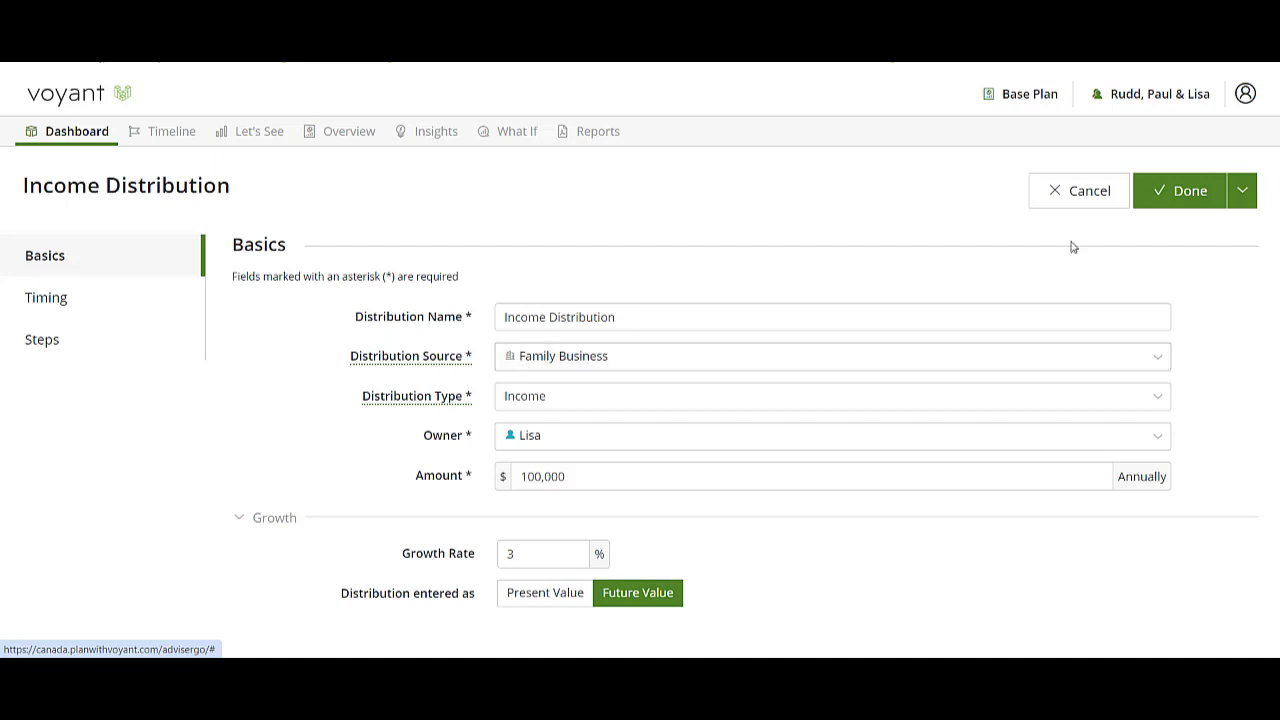
pyautogui.click(1189, 190)
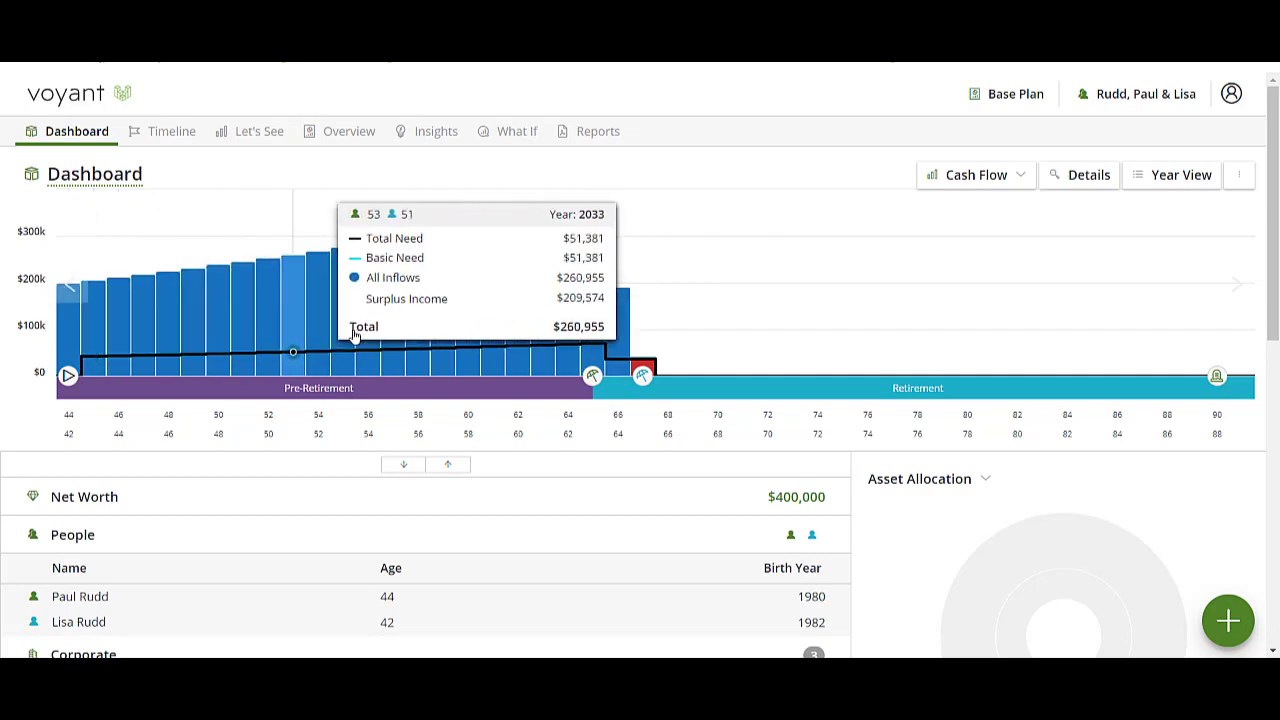
# Step: Start a new company distribution of type Dividend with Family Business as its source and an annual amount of $200,000
pyautogui.scroll(-2, 437, 526)
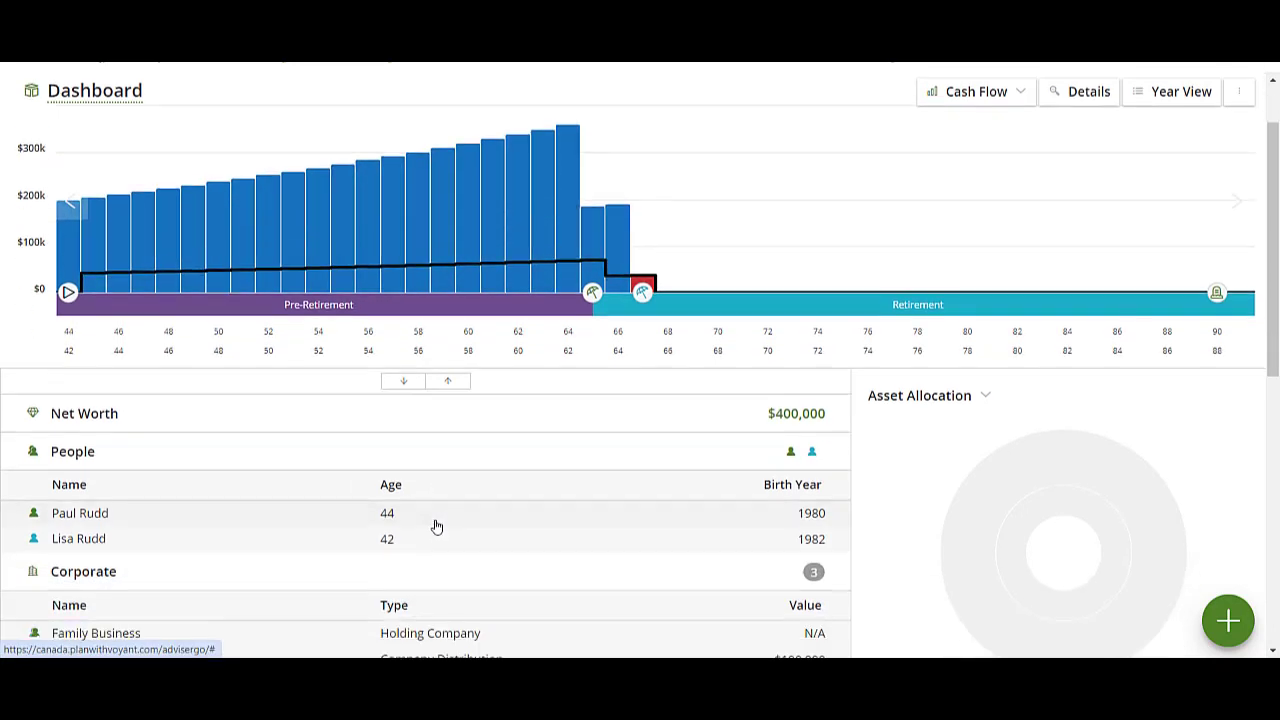
pyautogui.scroll(1, 838, 530)
pyautogui.click(1228, 621)
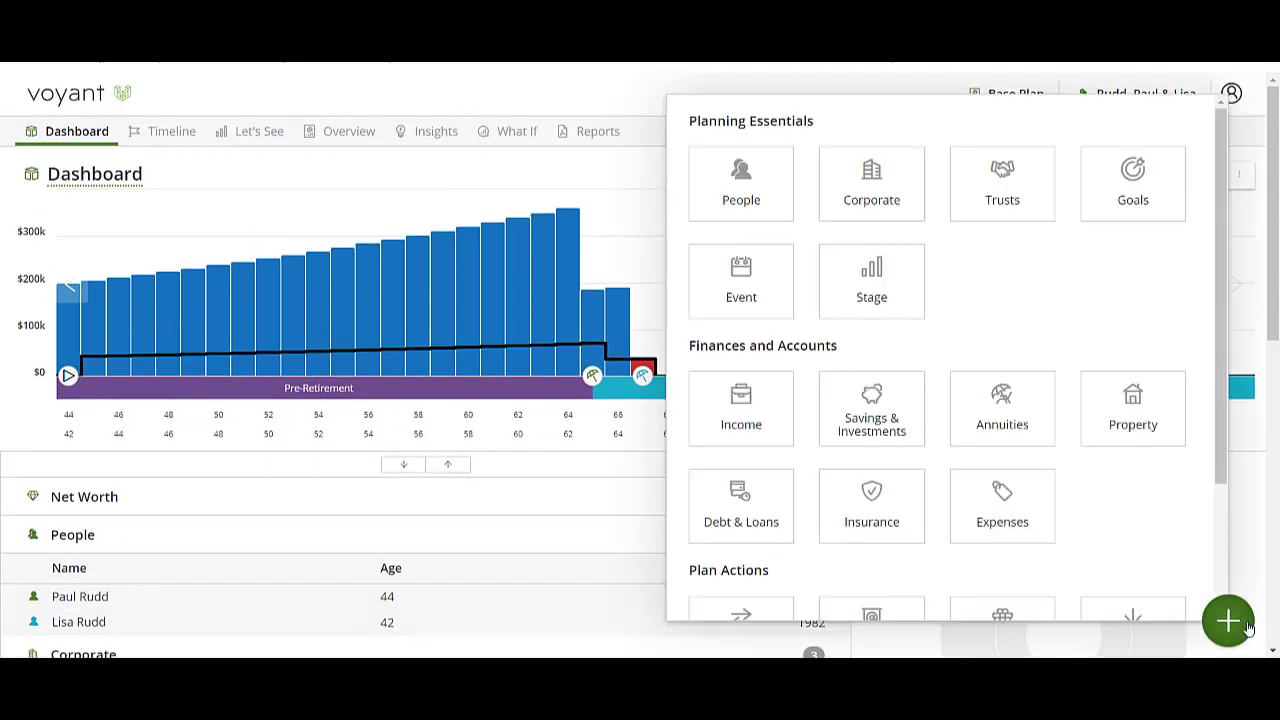
pyautogui.click(892, 190)
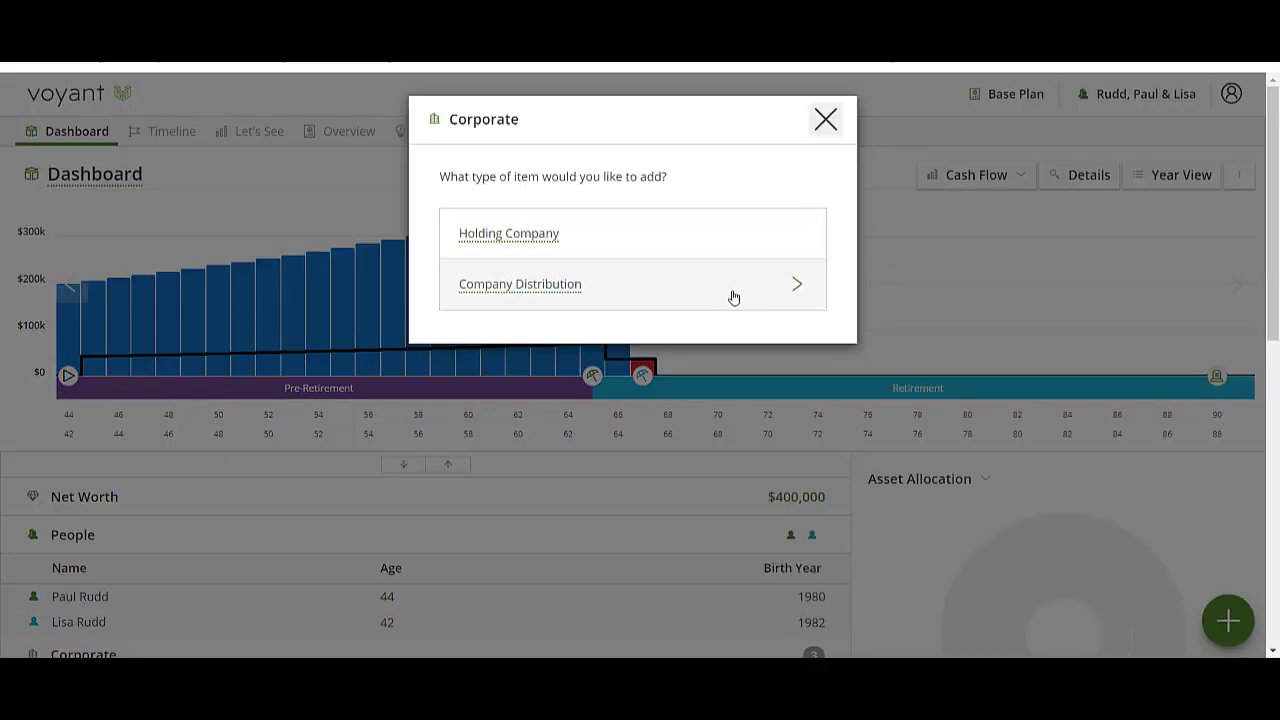
pyautogui.click(728, 300)
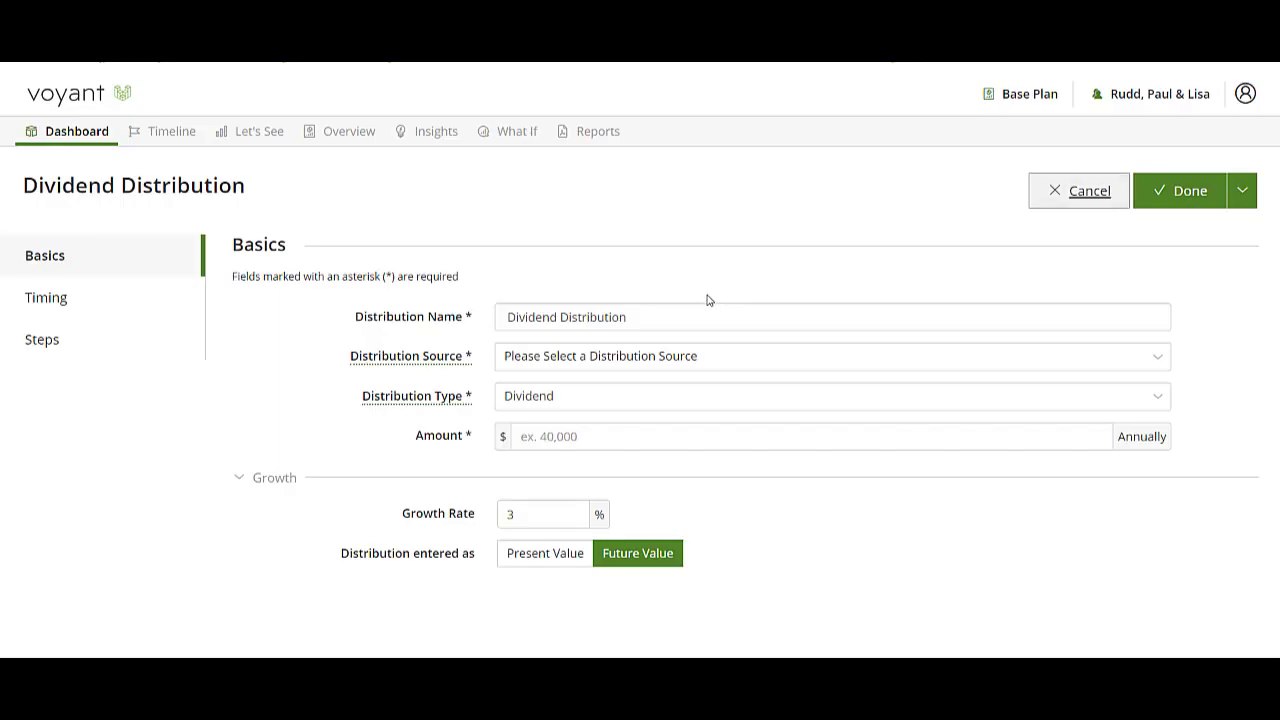
pyautogui.click(565, 368)
pyautogui.click(560, 384)
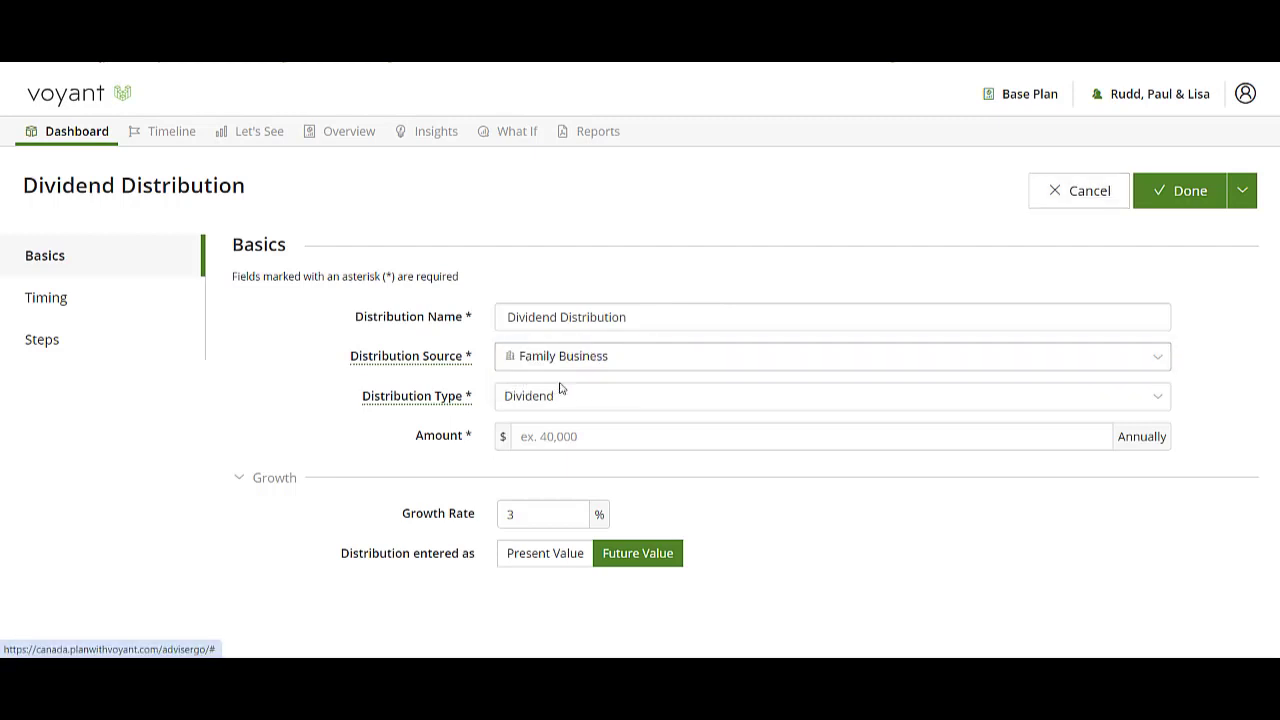
pyautogui.click(540, 434)
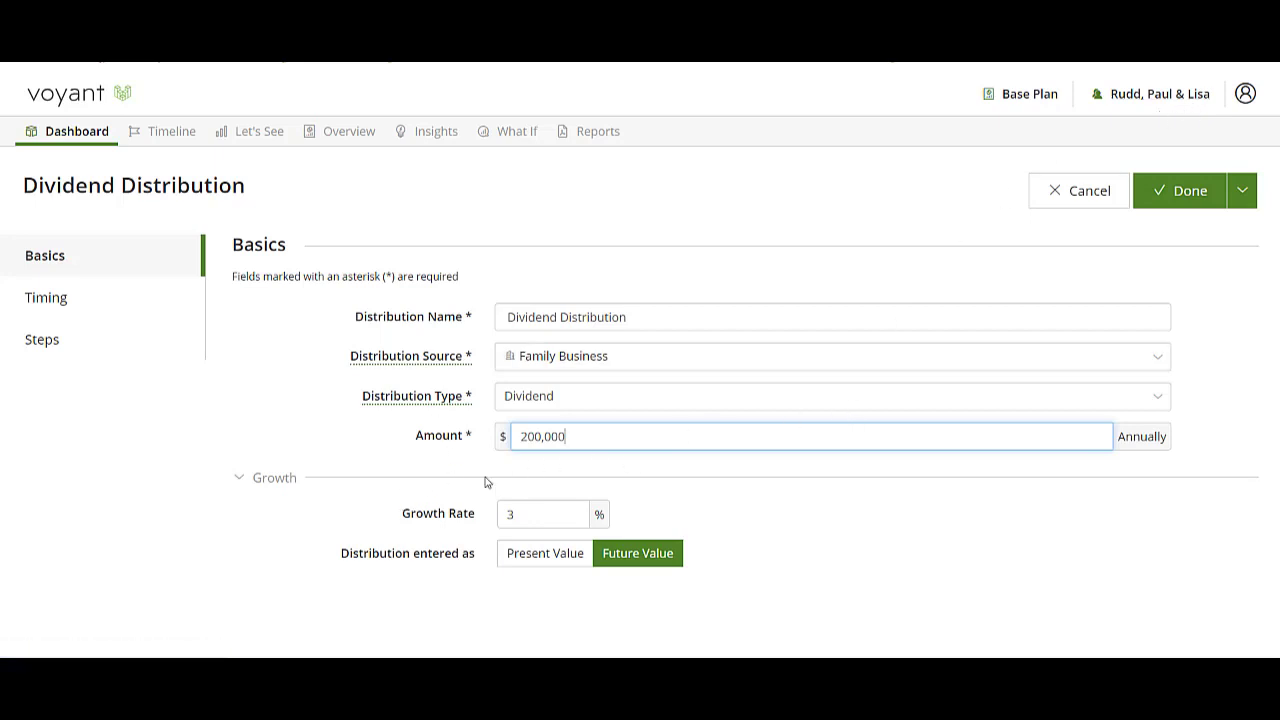
# Step: Time the dividend distribution to run from the first client's retirement to Plan End and save it
pyautogui.click(94, 291)
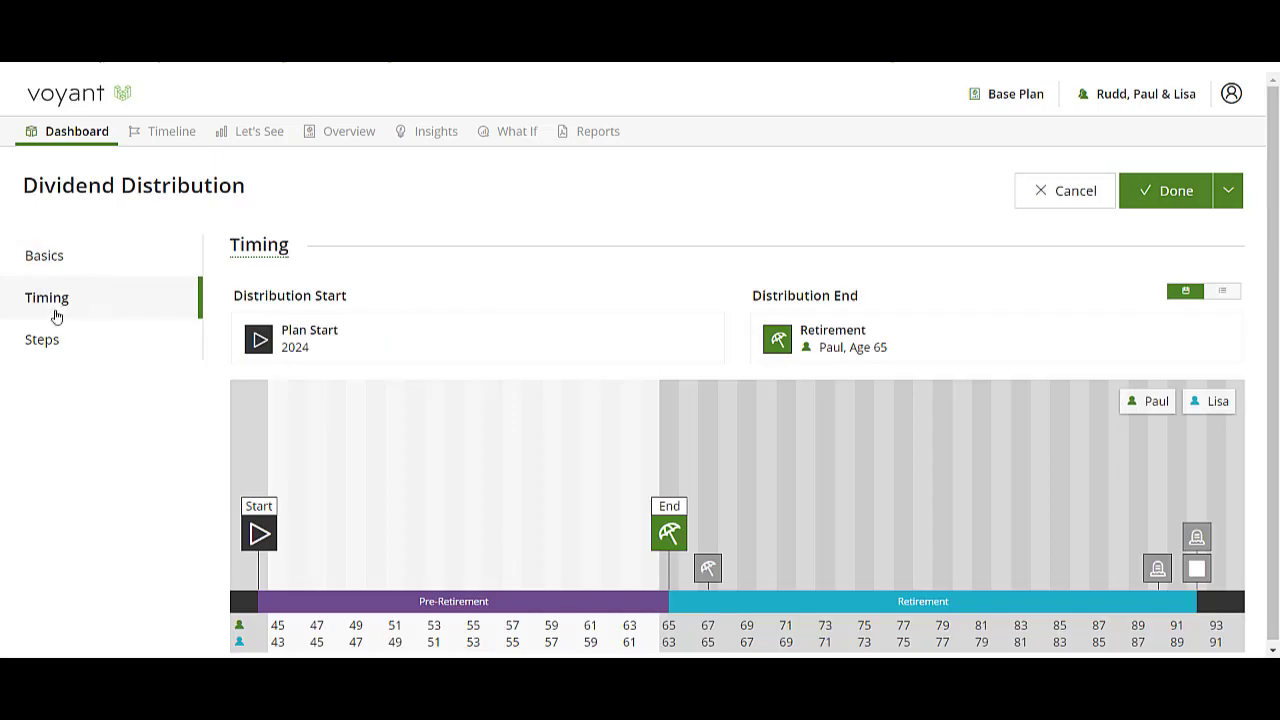
pyautogui.click(708, 568)
pyautogui.click(910, 322)
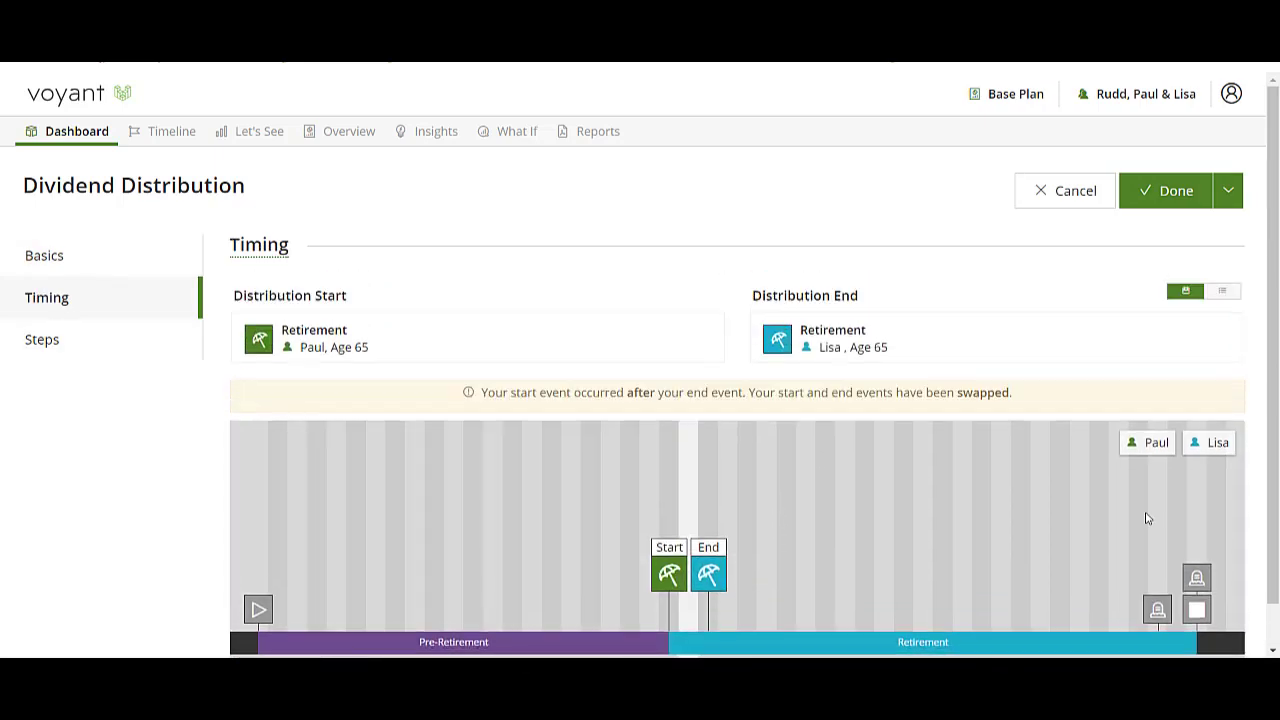
pyautogui.click(1197, 612)
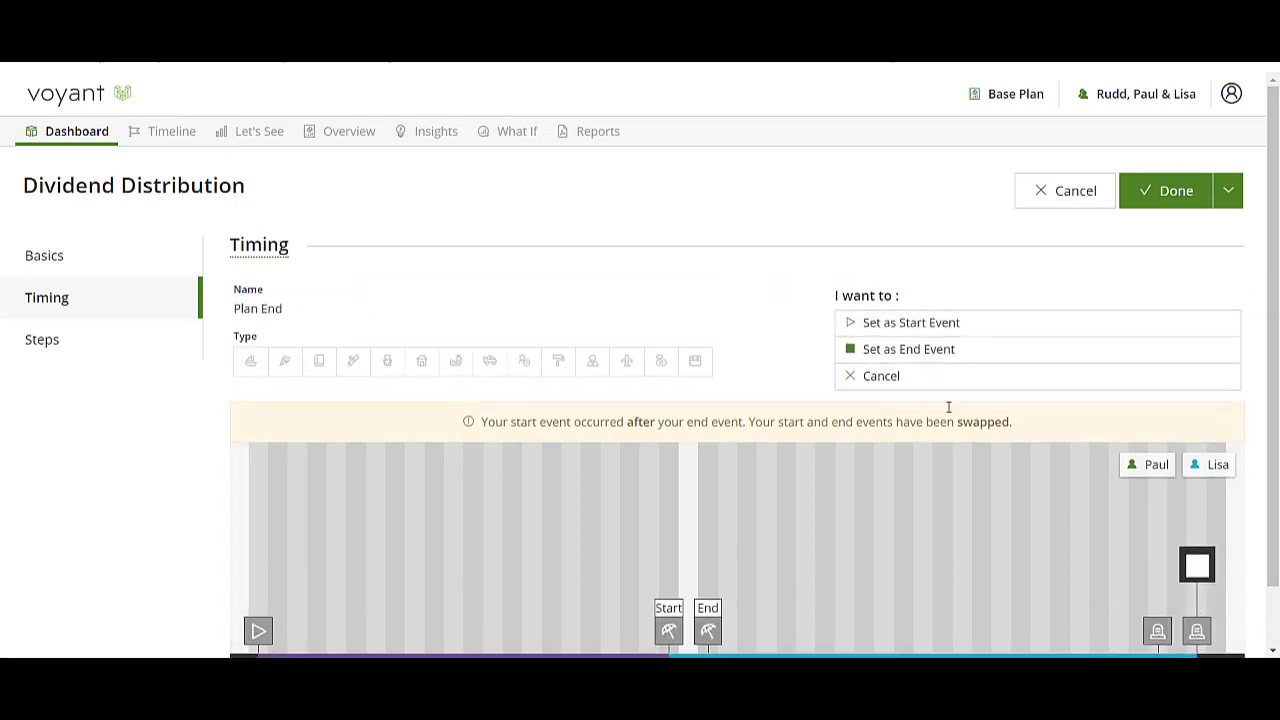
pyautogui.click(905, 349)
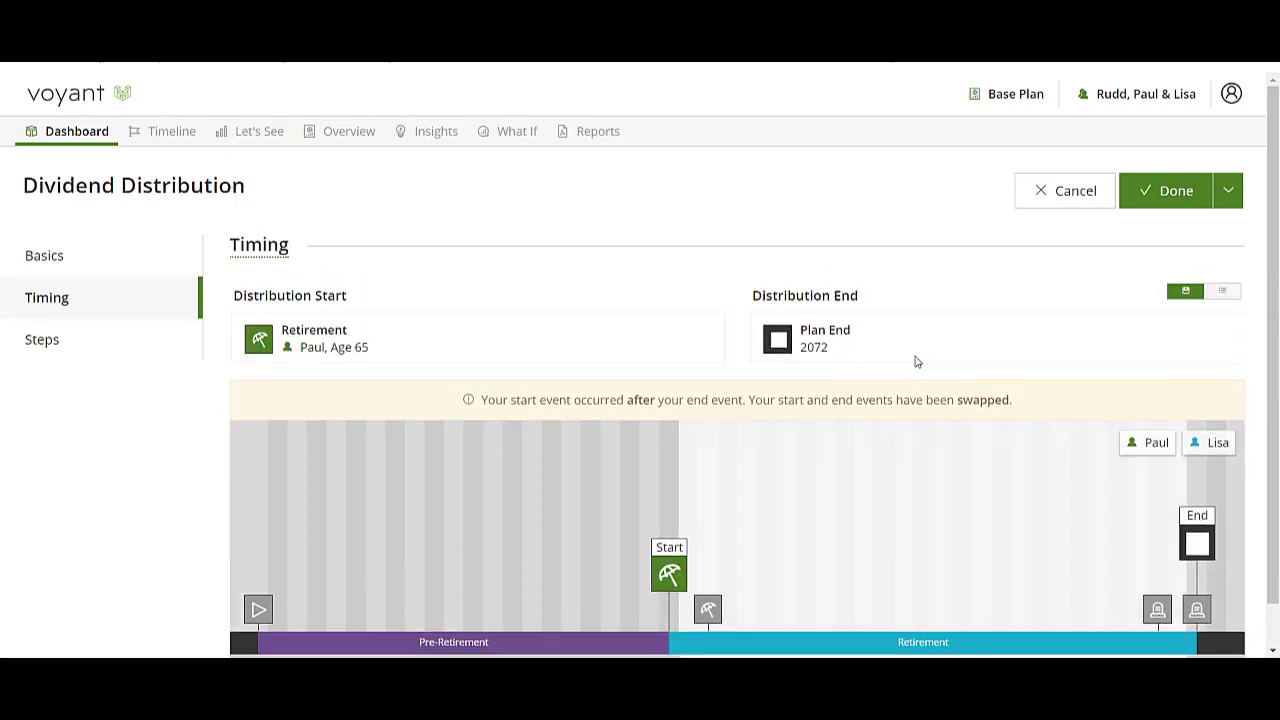
pyautogui.click(1189, 200)
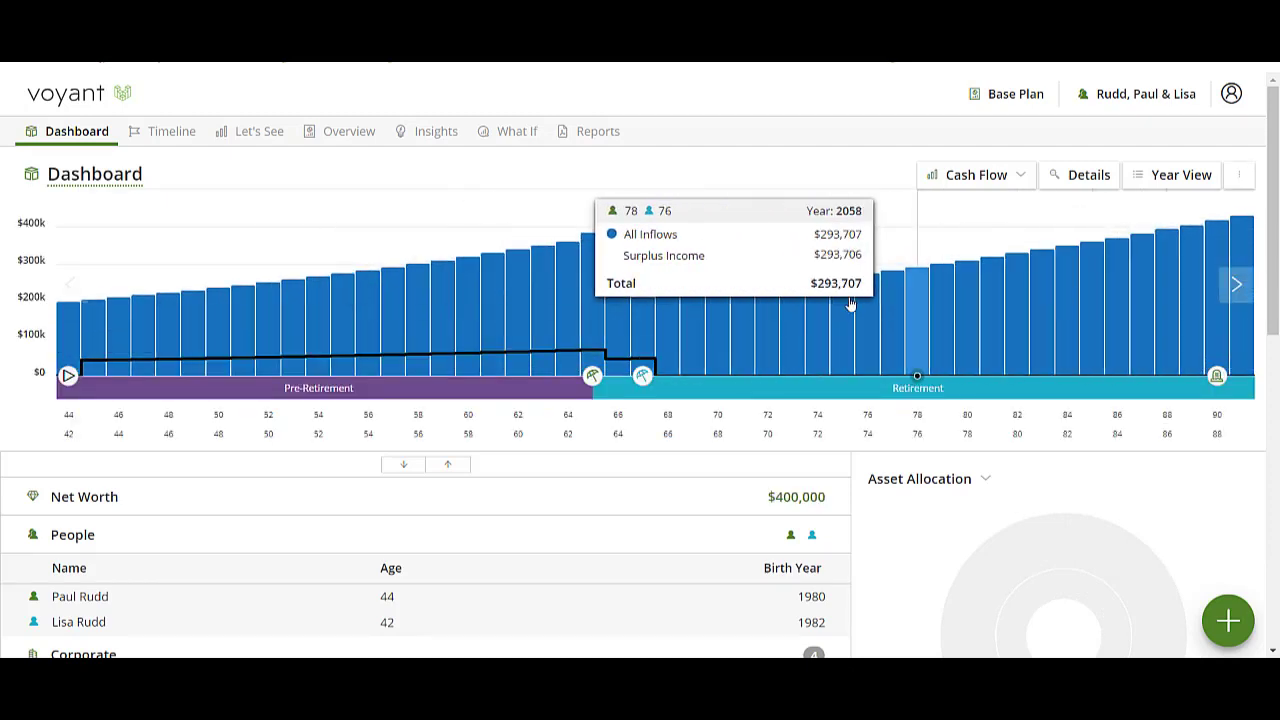
# Step: Examine the 2024 cash flow in the year view, along with Family Business's corporate income, taxes, distributions and ownership
pyautogui.click(1181, 175)
pyautogui.scroll(-3, 330, 500)
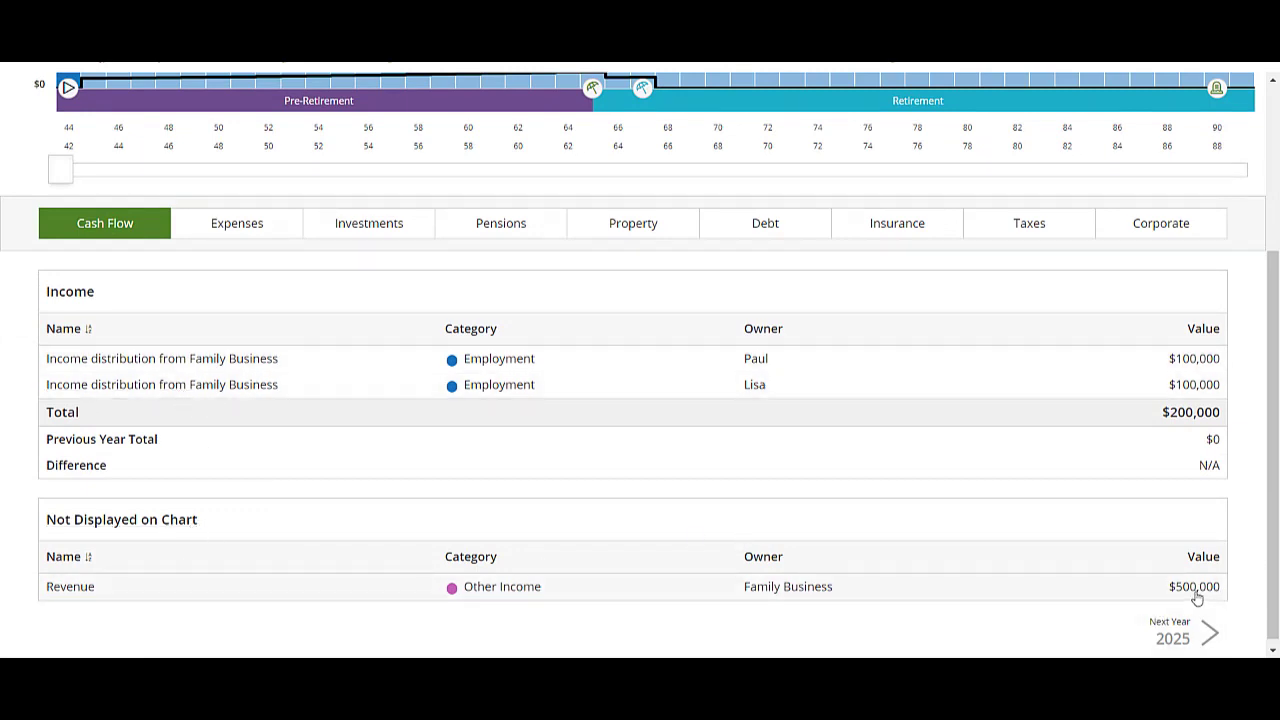
pyautogui.click(1145, 223)
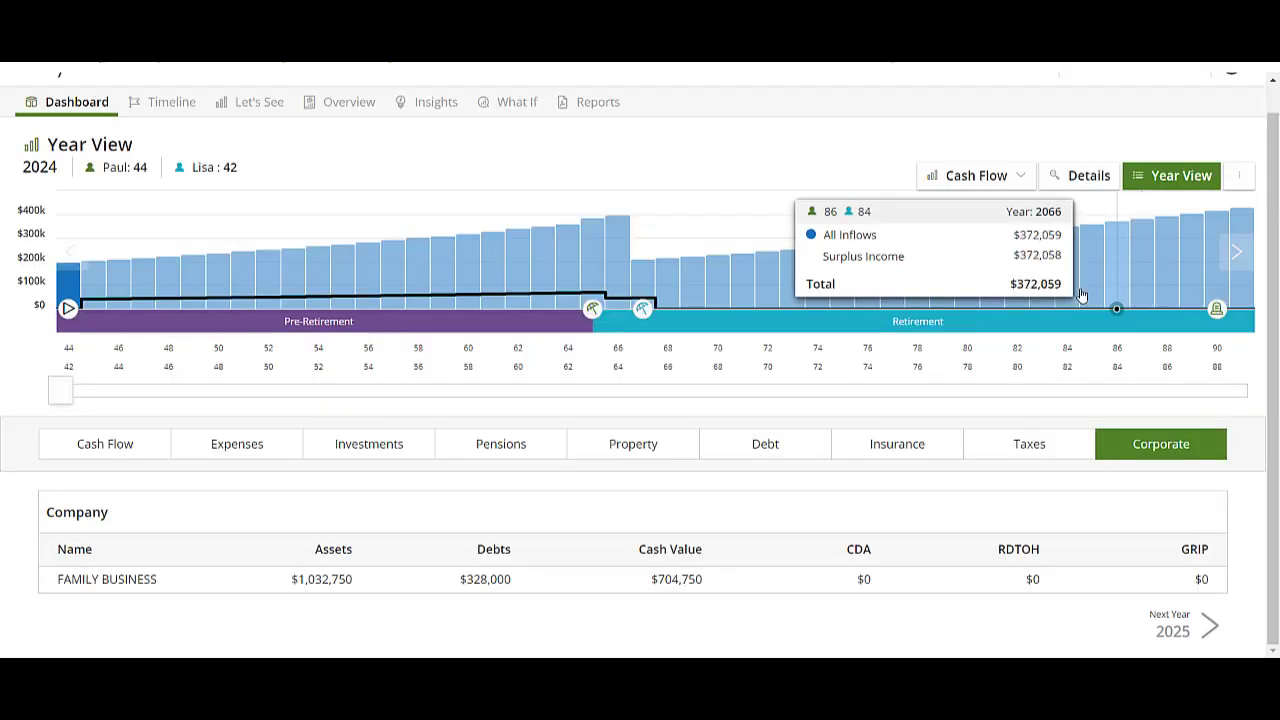
pyautogui.click(381, 585)
pyautogui.scroll(-3, 378, 588)
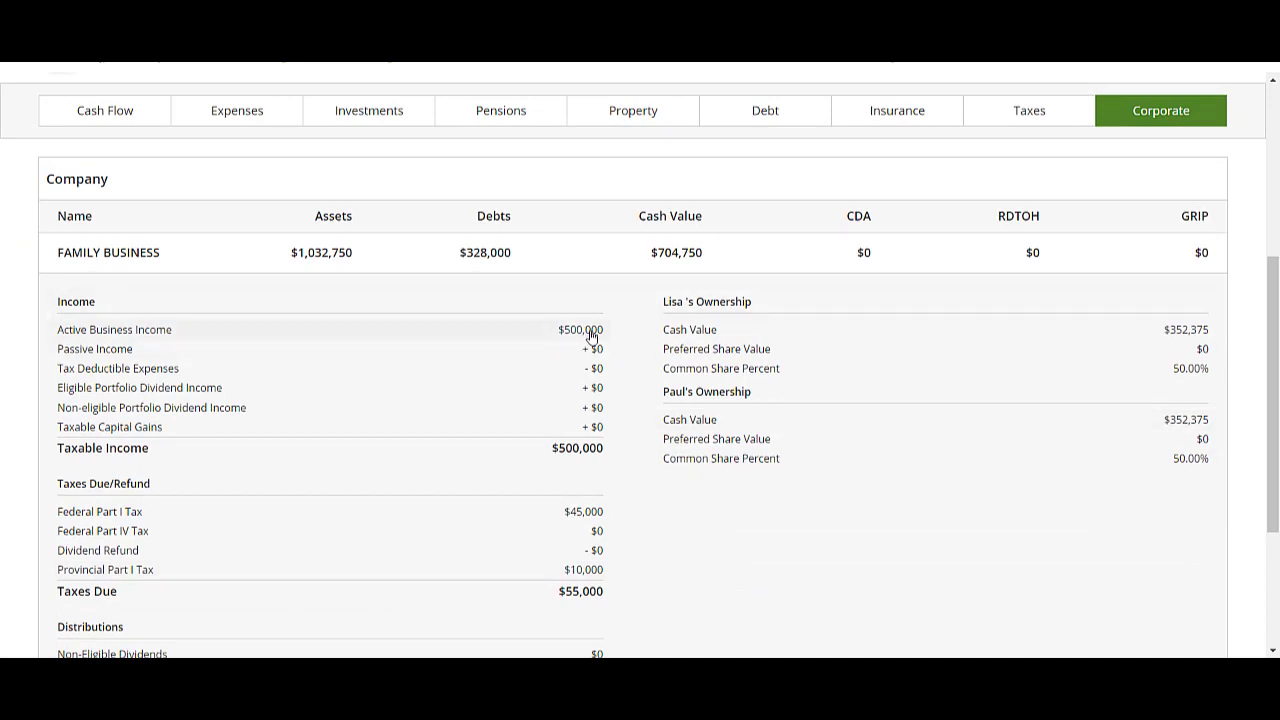
pyautogui.scroll(-2, 607, 596)
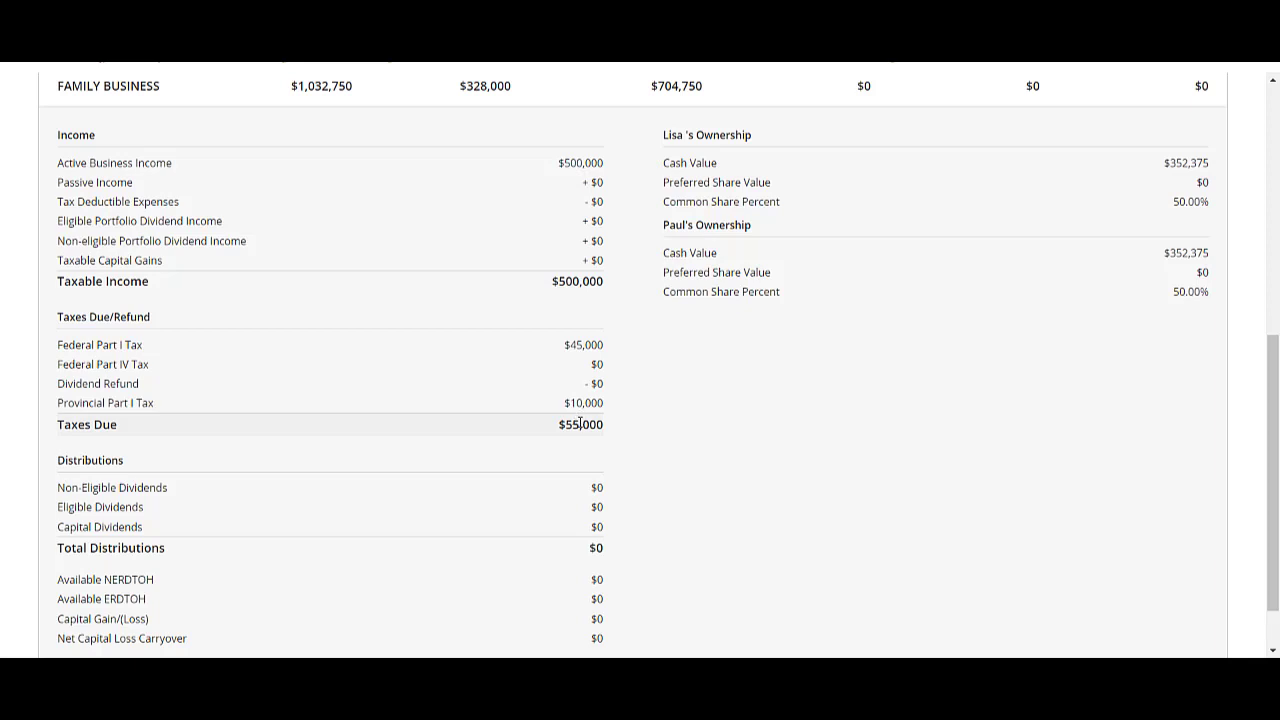
pyautogui.scroll(-1, 580, 424)
pyautogui.scroll(2, 559, 307)
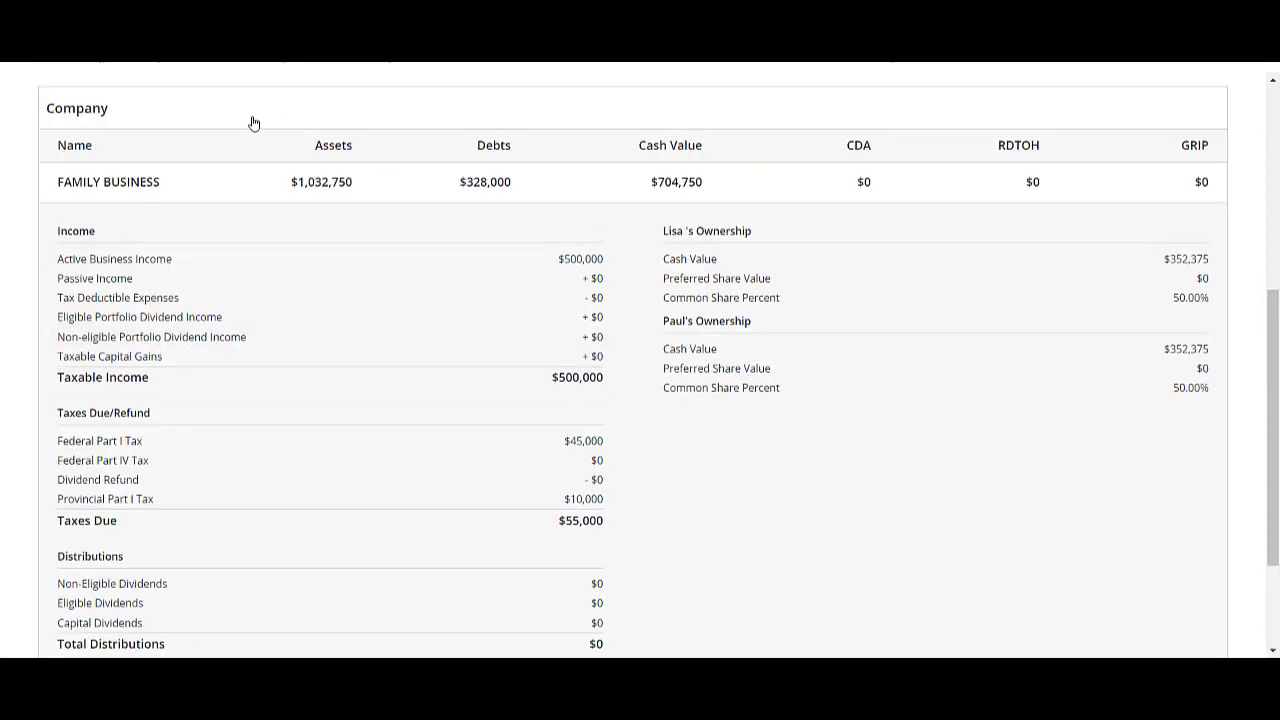
pyautogui.scroll(2, 257, 152)
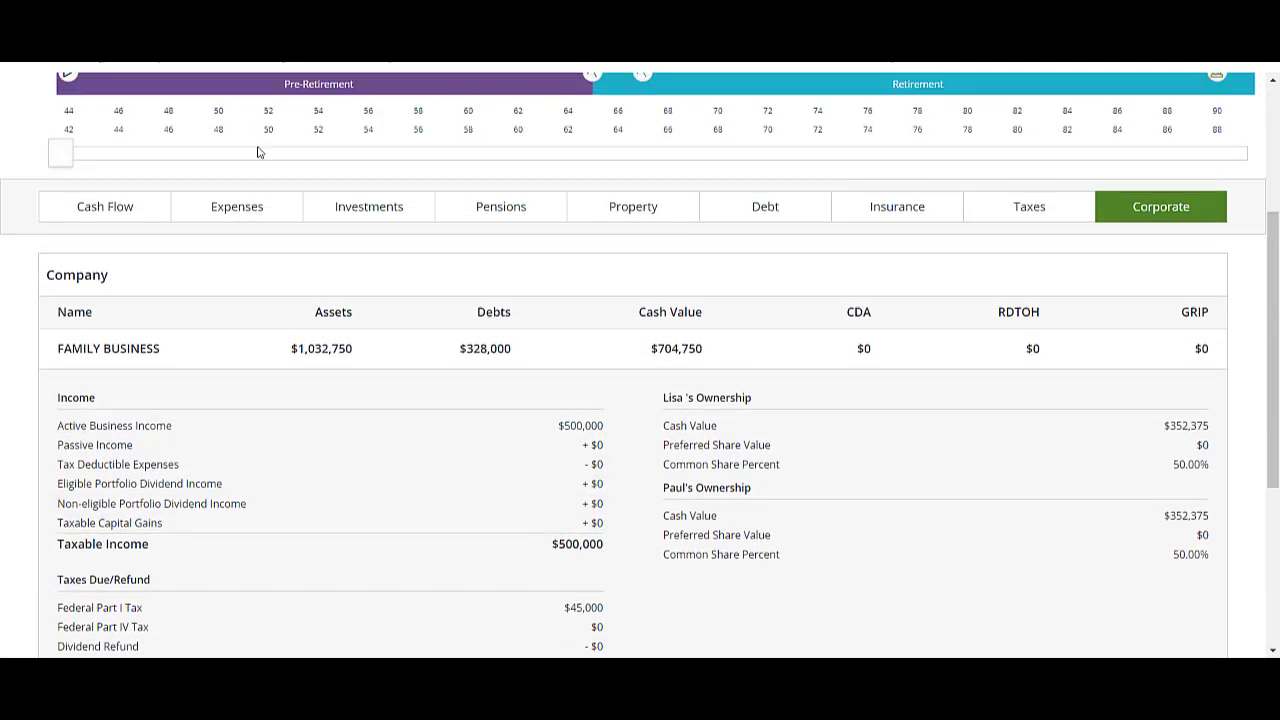
# Step: Move the year view to 2051 and examine Family Business's taxable income, taxes due and dividend distributions
pyautogui.moveTo(72, 148); pyautogui.dragTo(750, 160)
pyautogui.scroll(-1, 835, 236)
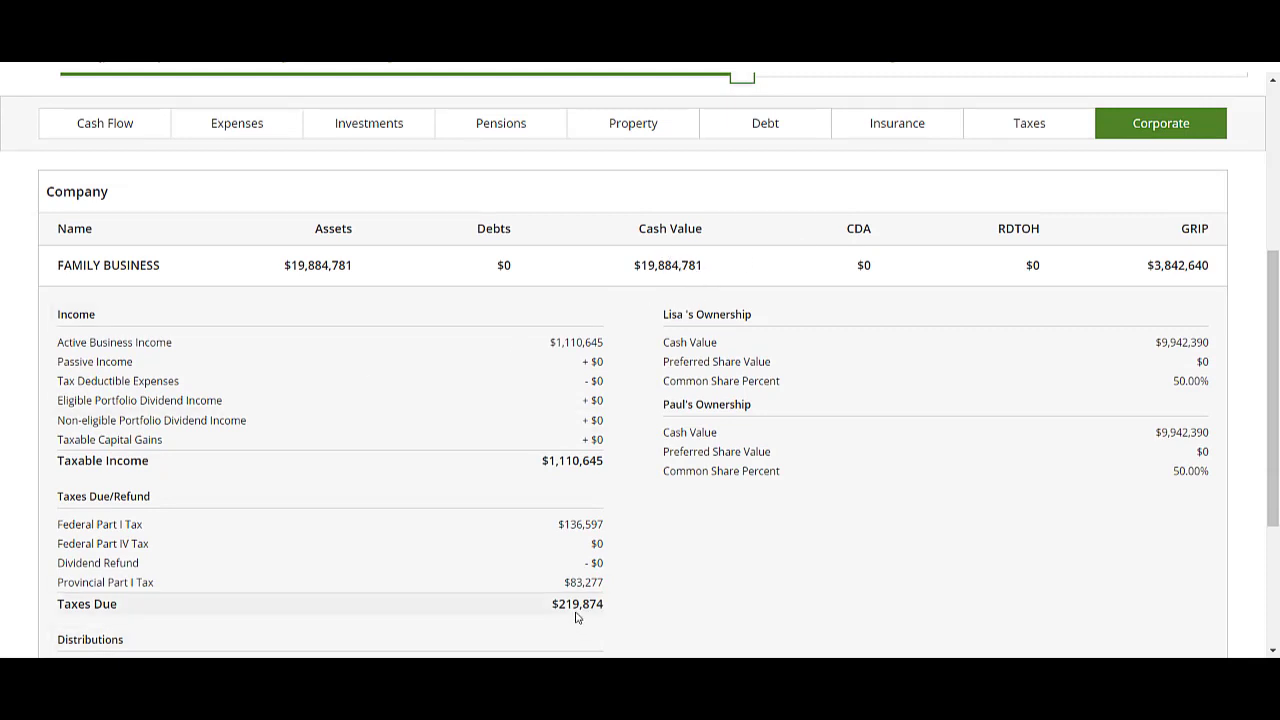
pyautogui.scroll(-3, 671, 534)
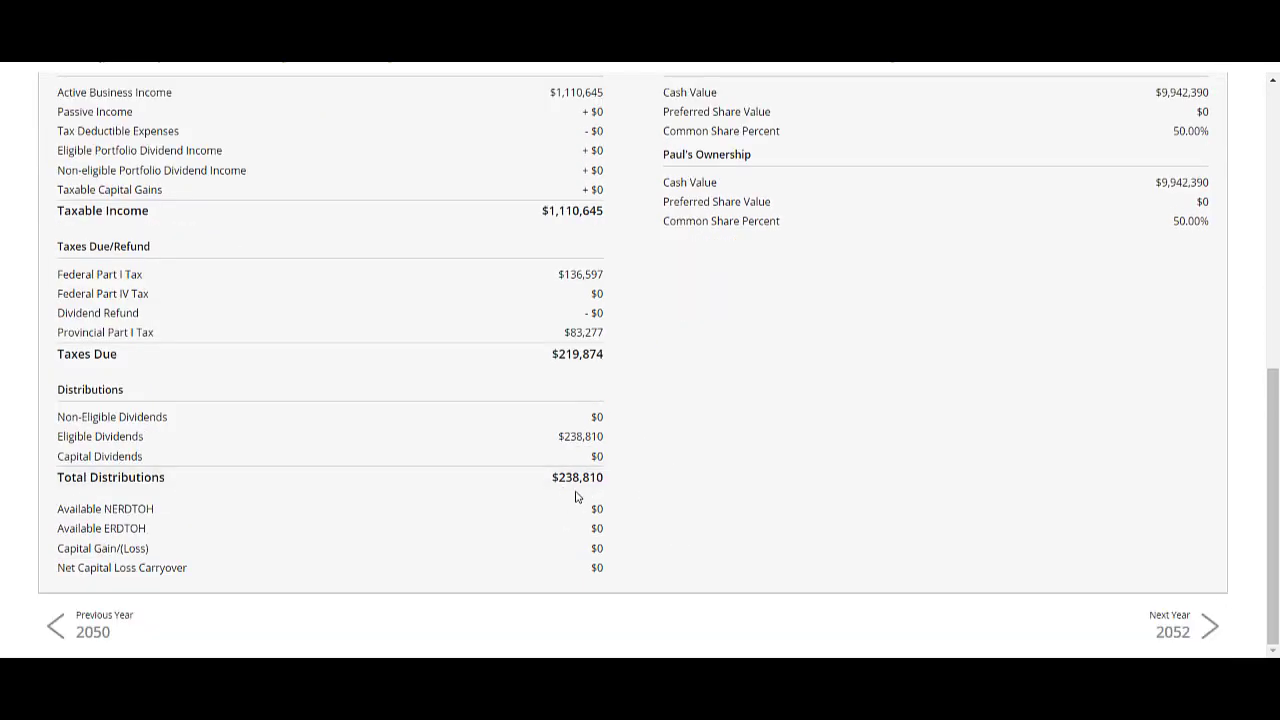
pyautogui.scroll(6, 700, 540)
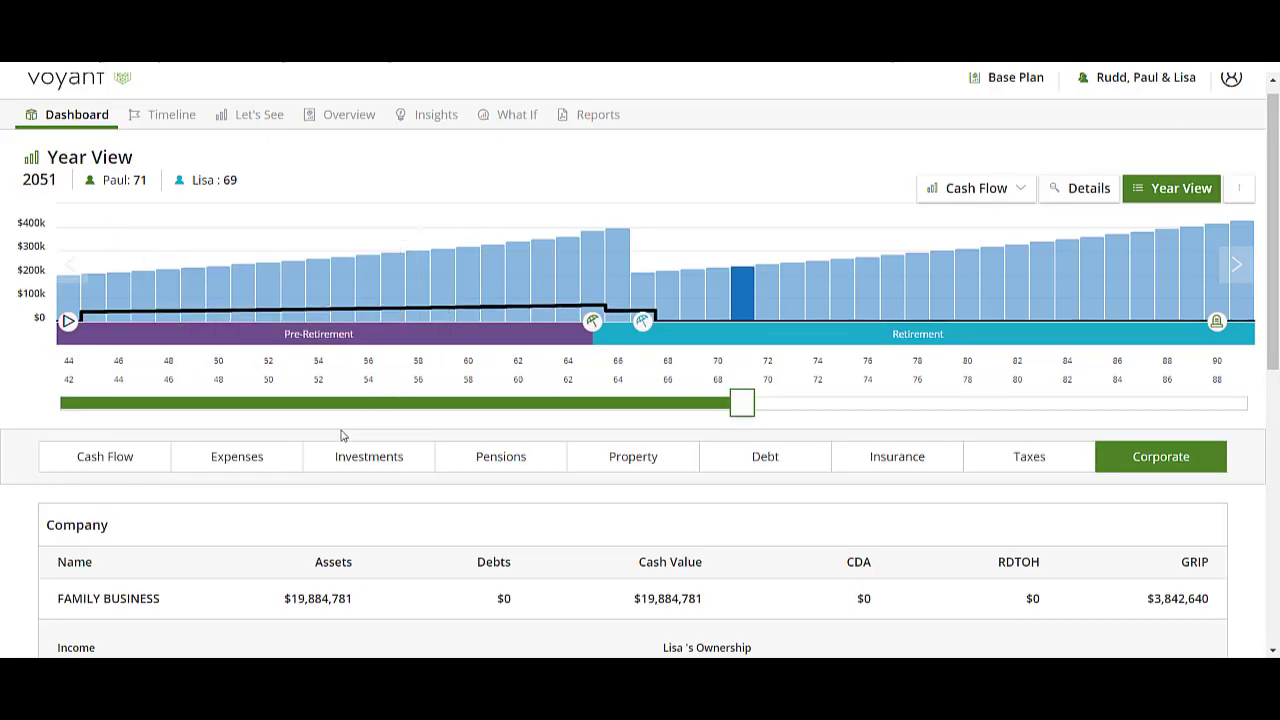
# Step: Review the 2051 expenses, followed by the cash flow income for that year
pyautogui.click(238, 457)
pyautogui.scroll(-1, 288, 485)
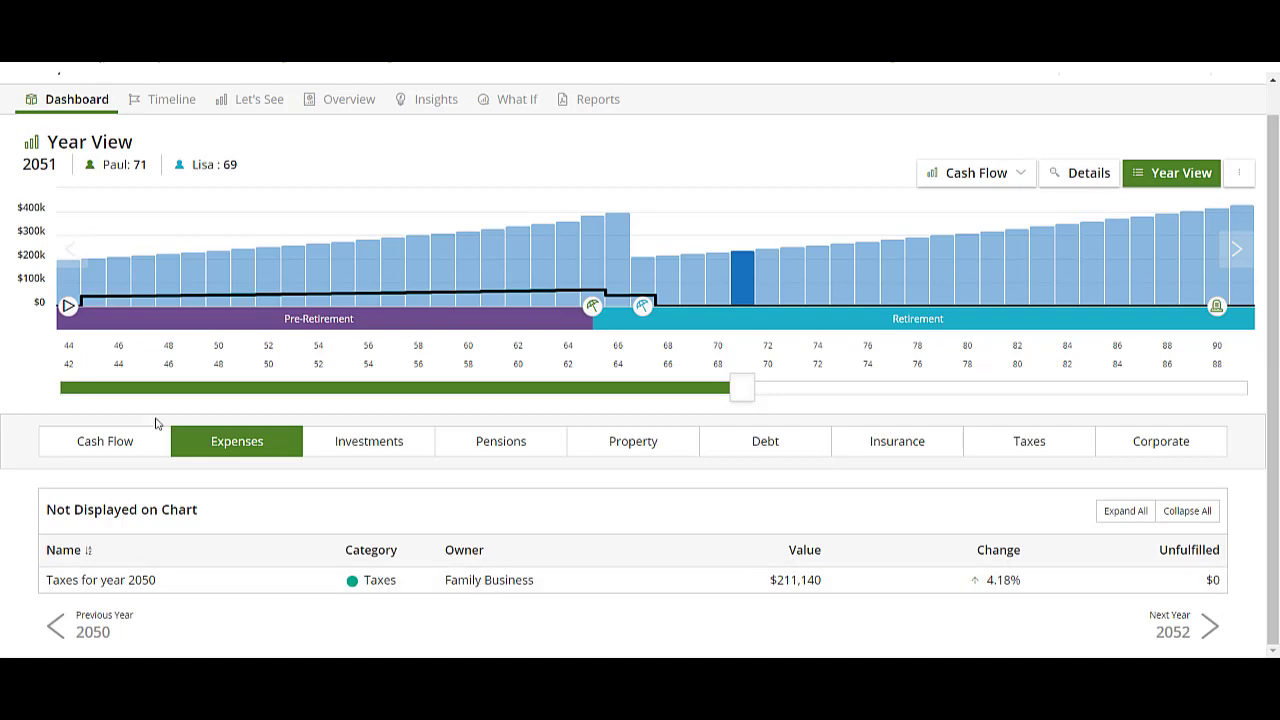
pyautogui.click(95, 443)
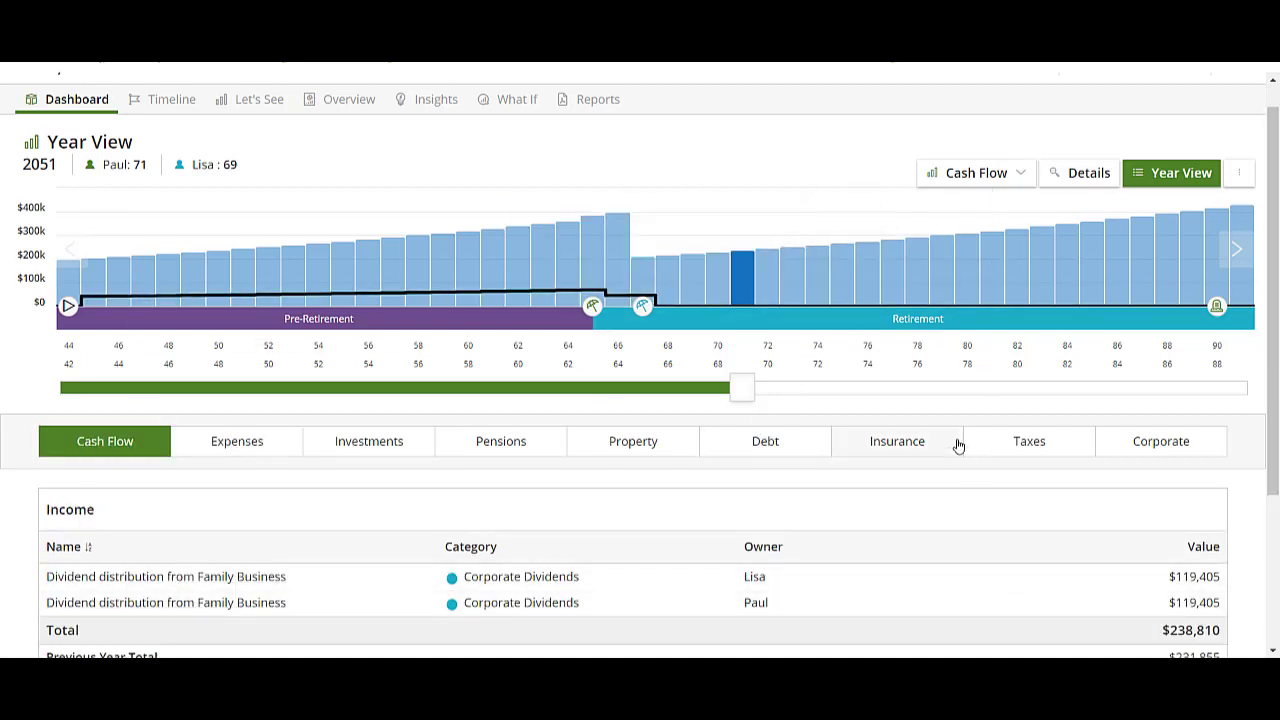
pyautogui.scroll(1, 957, 445)
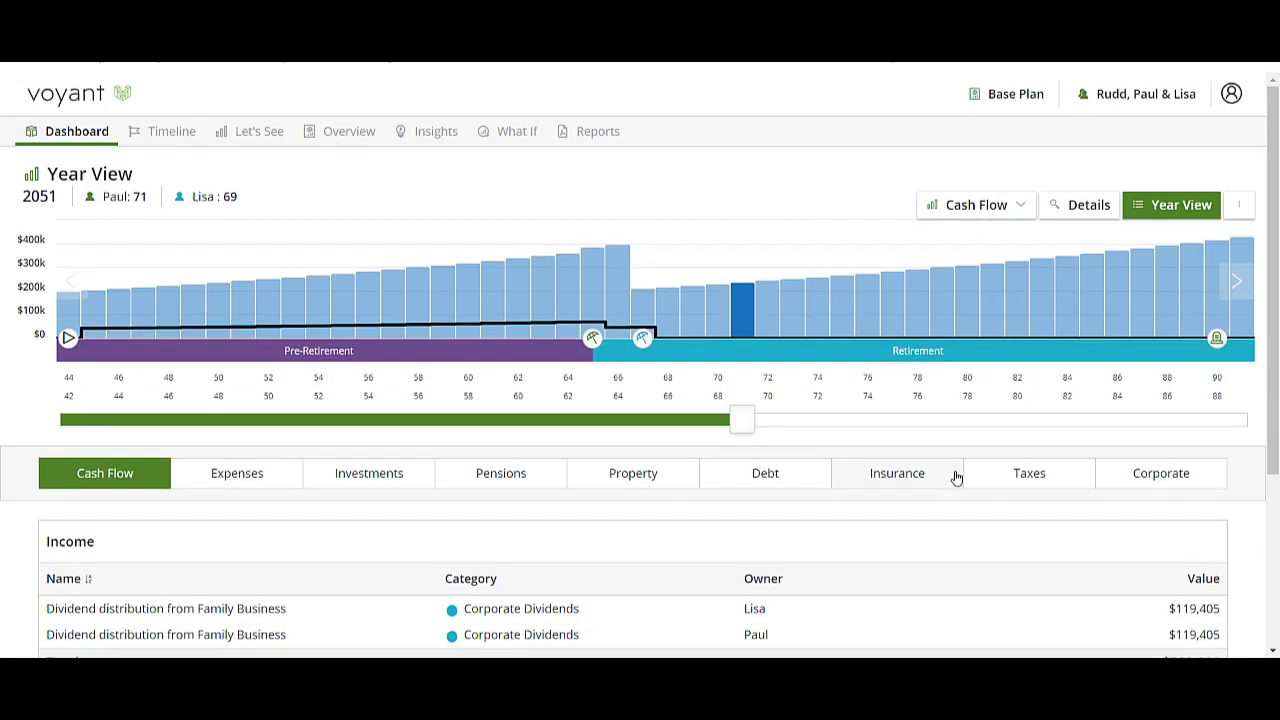
# Step: Open a support request for sharing access to this client, with a message included
pyautogui.click(1162, 94)
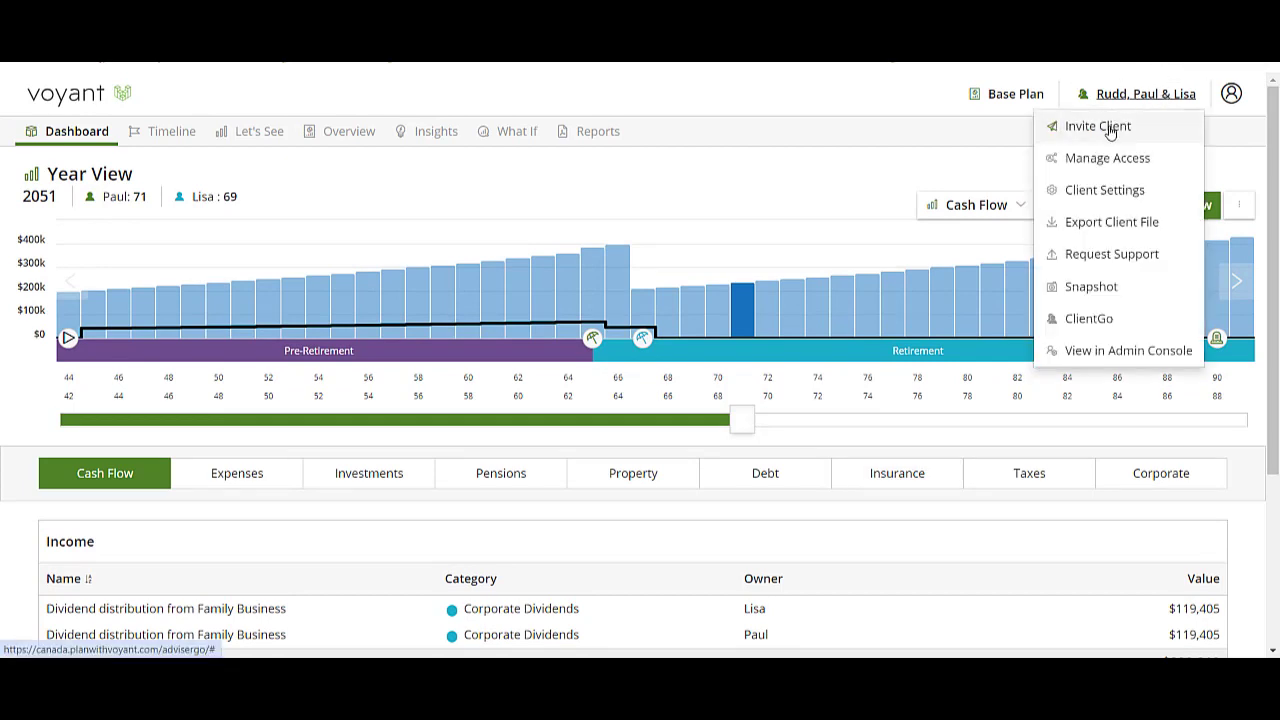
pyautogui.click(1095, 256)
pyautogui.click(642, 429)
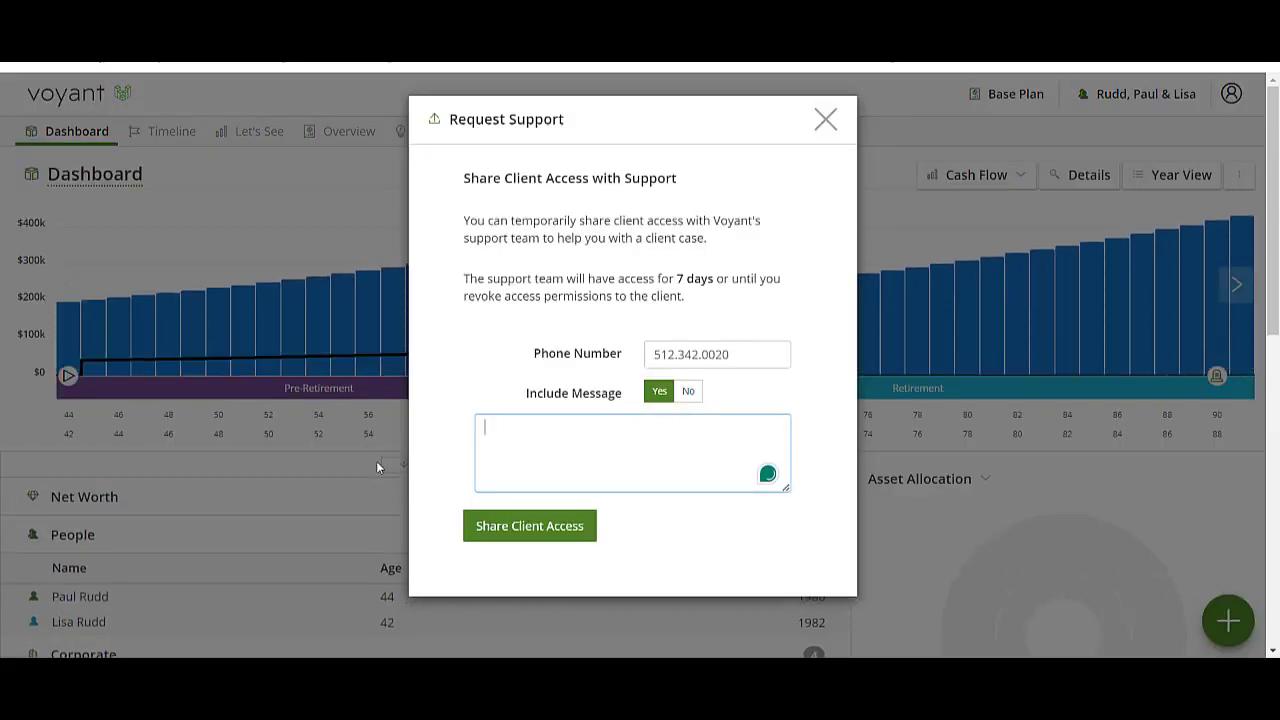